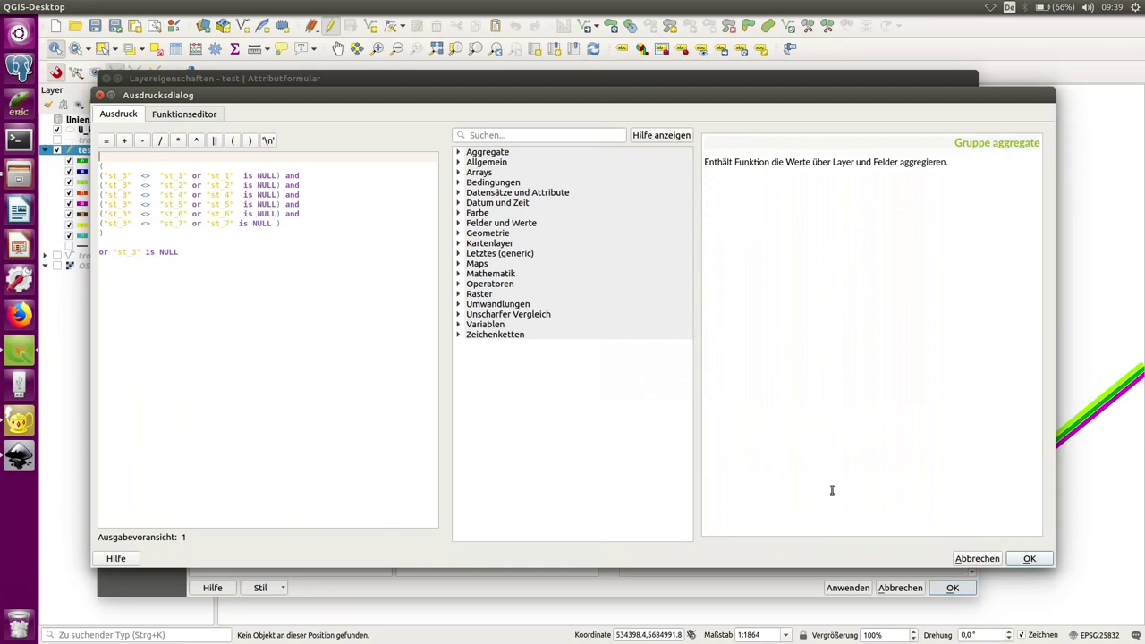
Discard the constraint expression dialog and the properties dialog of the test layer.
click(970, 560)
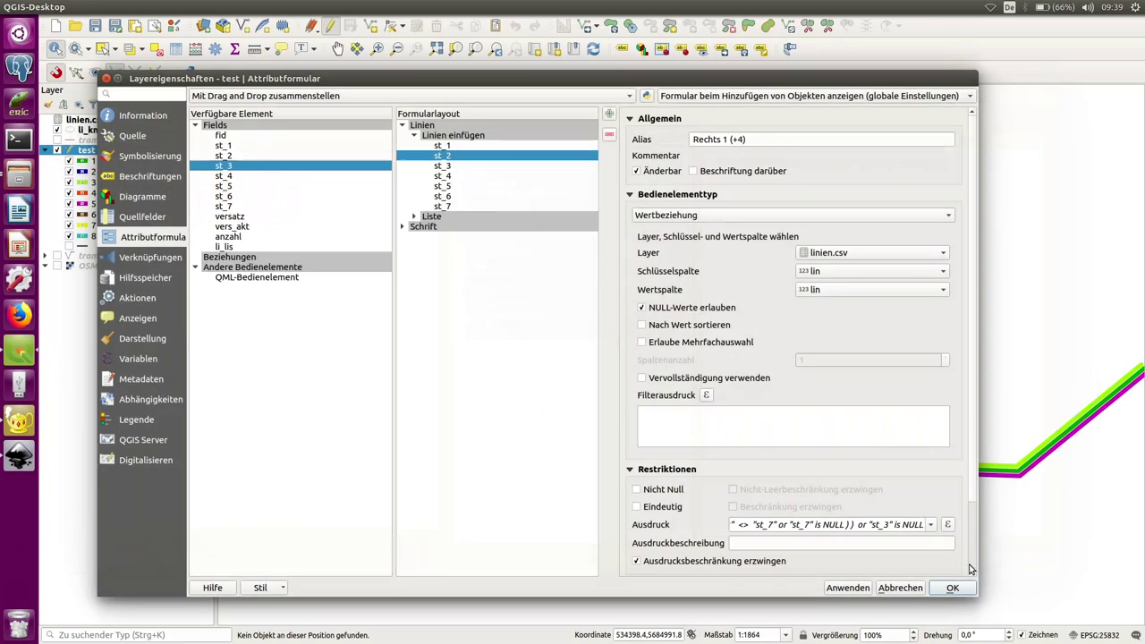
click(897, 588)
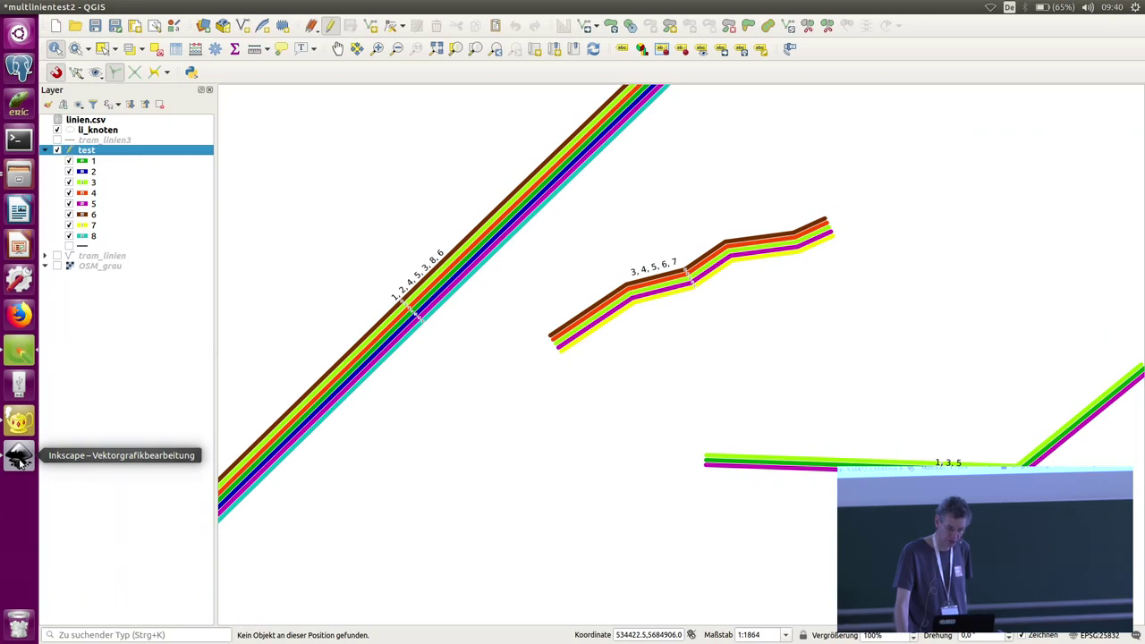
Switch to Inkscape and draw a rectangle about 423 by 291 px in the lower half of the page.
click(19, 458)
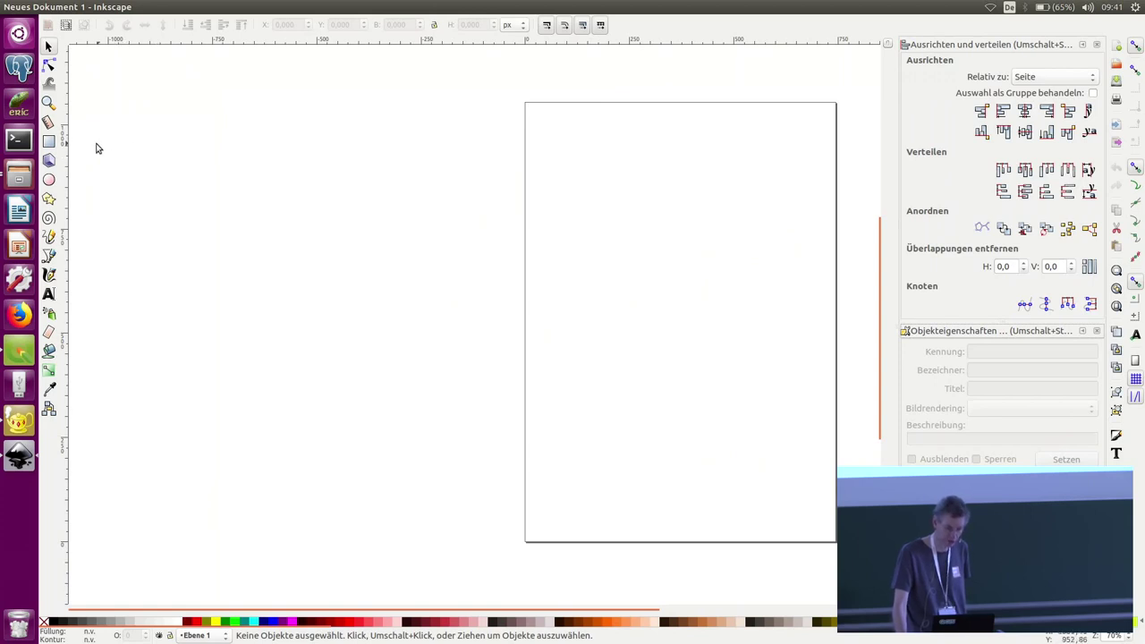
click(49, 143)
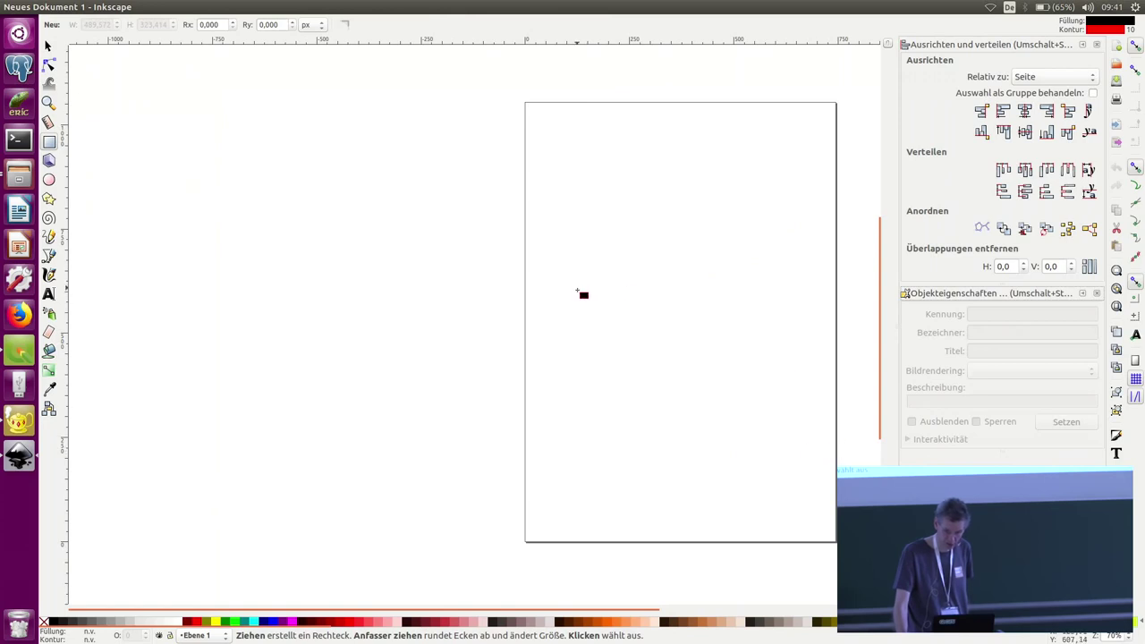
mouse_move(613, 325)
mouse_down()
mouse_move(800, 458)
mouse_move(786, 440)
mouse_up()
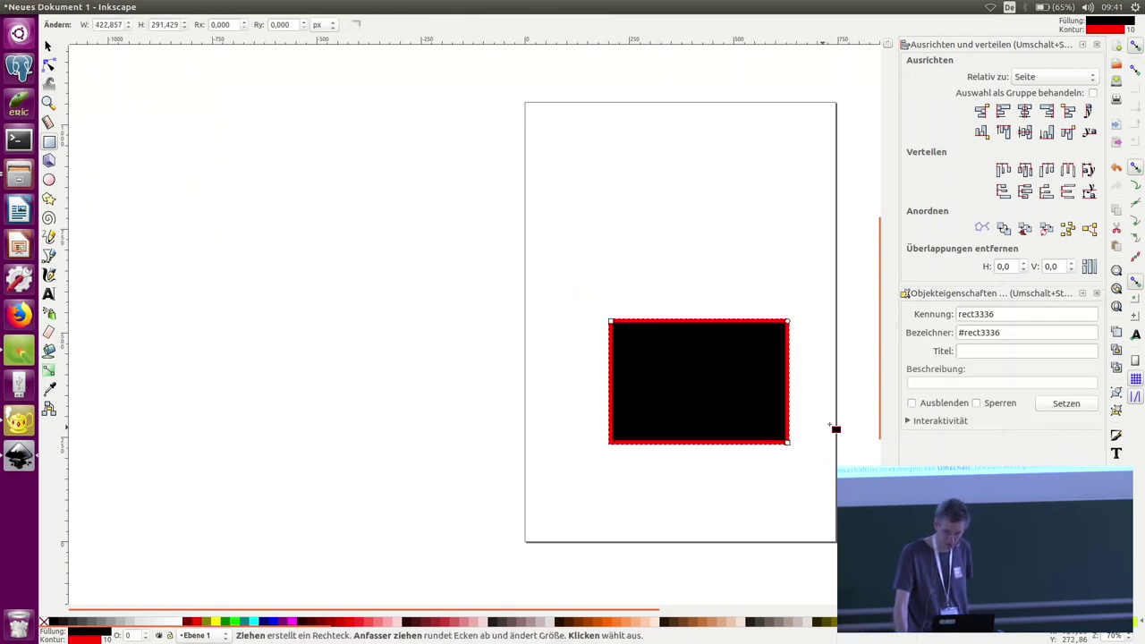
Draw an upright triangle about 308 px high with the three-cornered star tool, and undo the extra rotated triangle.
click(50, 199)
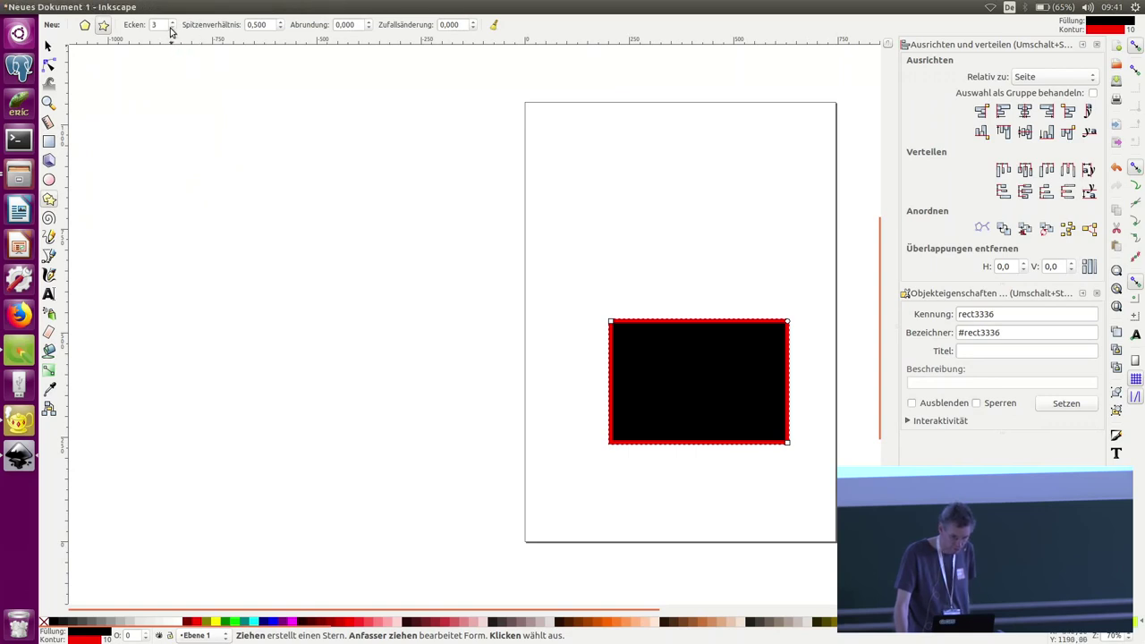
drag(599, 298, 670, 337)
drag(624, 296, 677, 280)
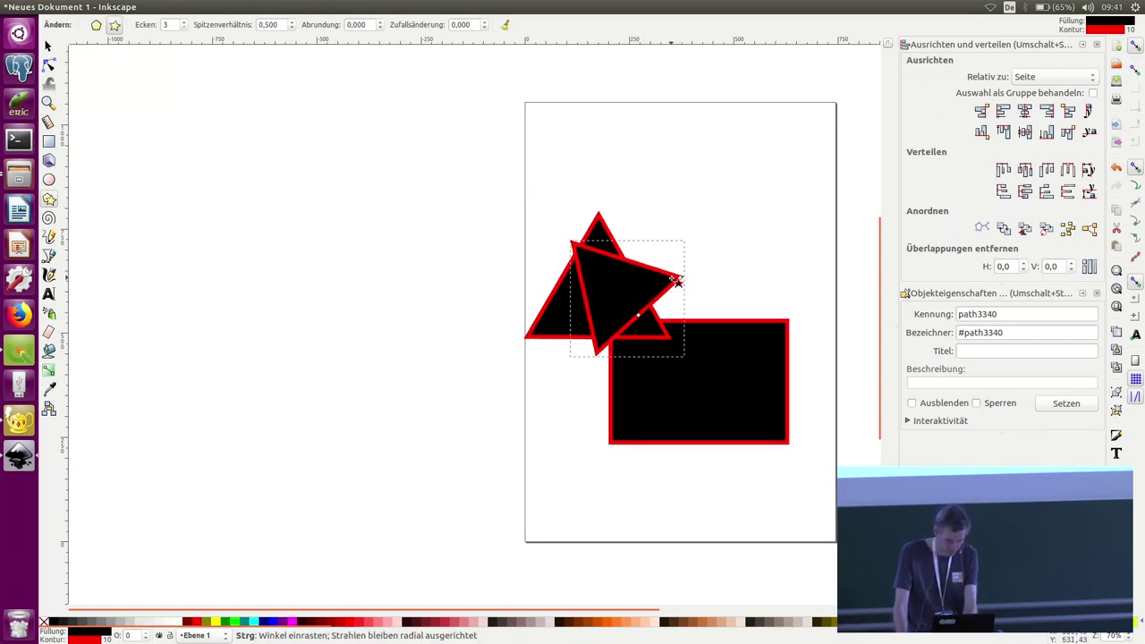
key(ctrl+z)
Place the triangle on top of the rectangle as a roof and stretch it to about 432 px wide.
click(48, 46)
drag(585, 296, 687, 275)
drag(777, 259, 796, 268)
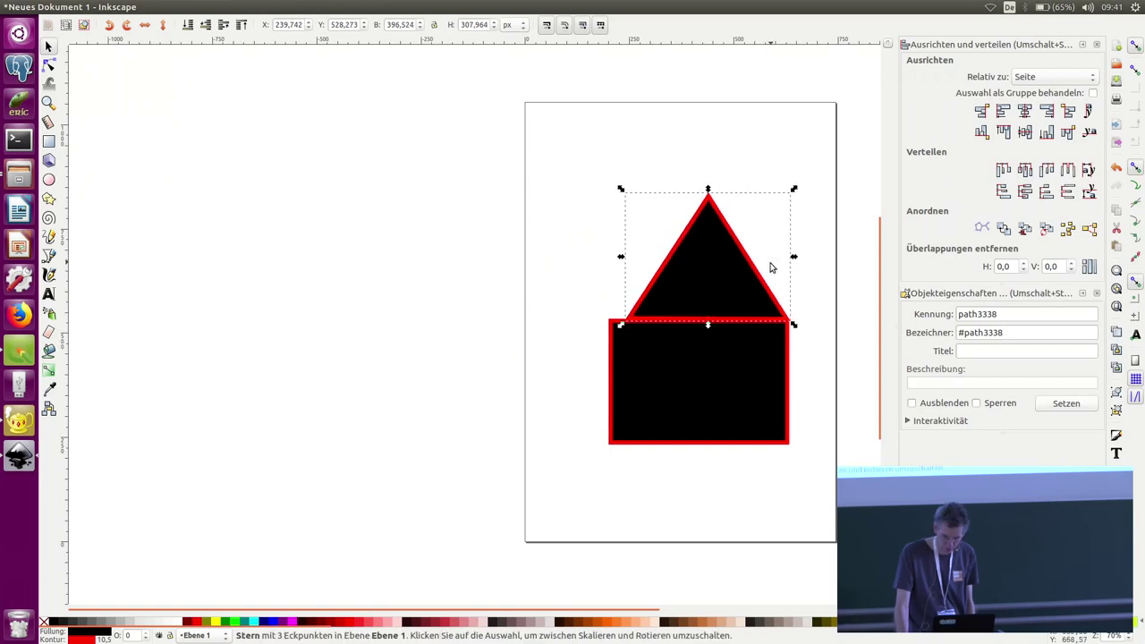
click(619, 259)
click(679, 274)
mouse_move(621, 258)
mouse_down()
mouse_move(608, 265)
mouse_move(605, 251)
mouse_up()
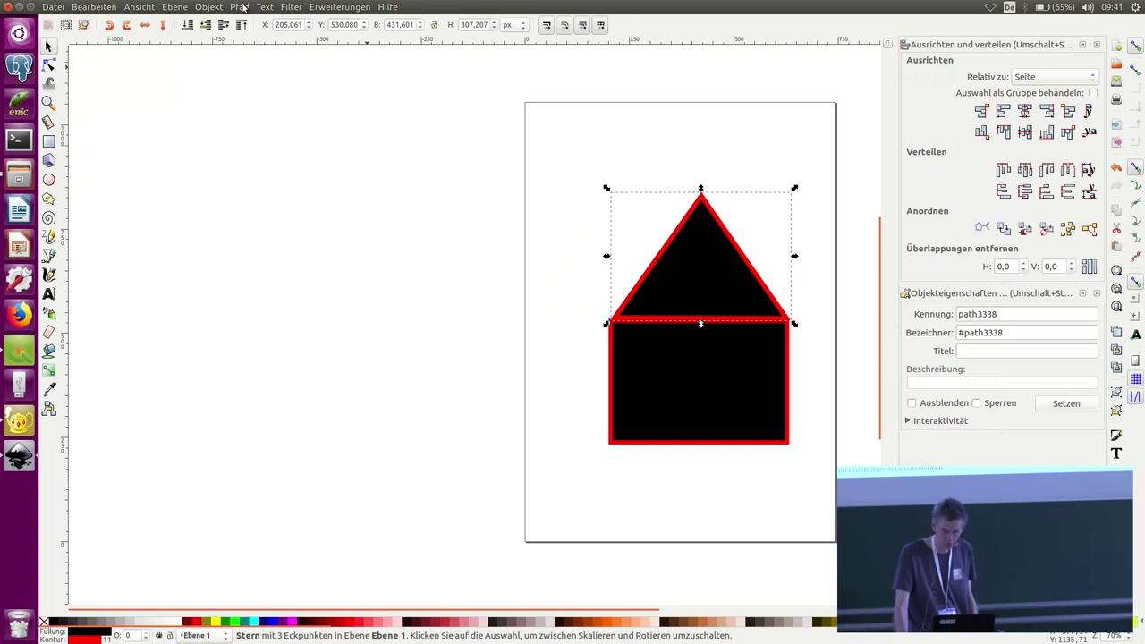
drag(697, 212, 696, 216)
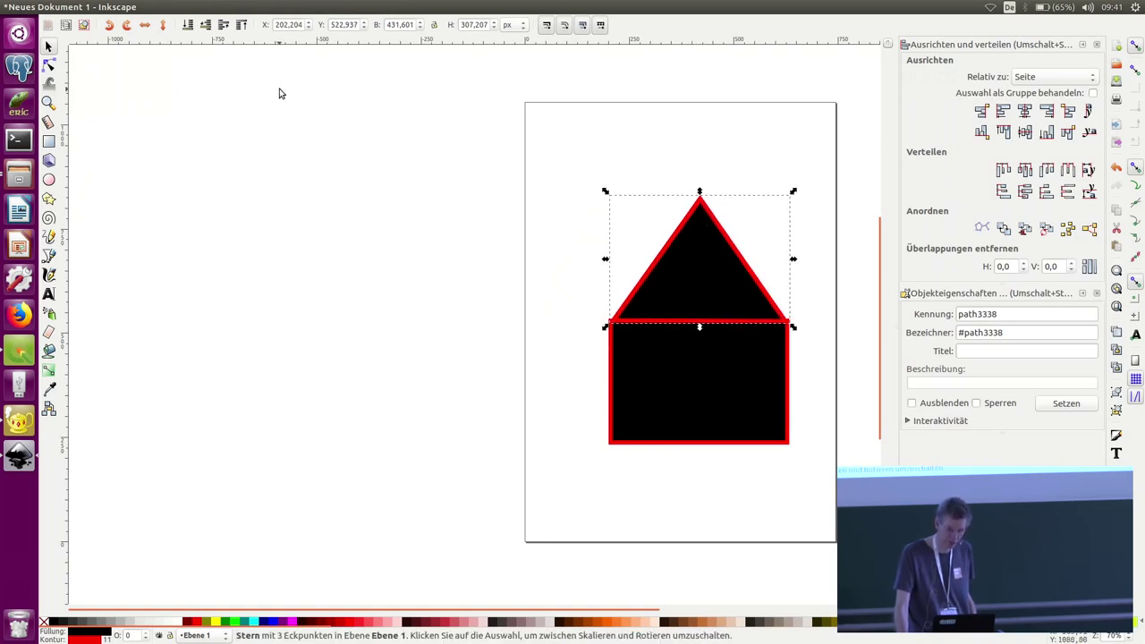
Try combining the triangle and rectangle into one path, and undo the combination.
click(240, 8)
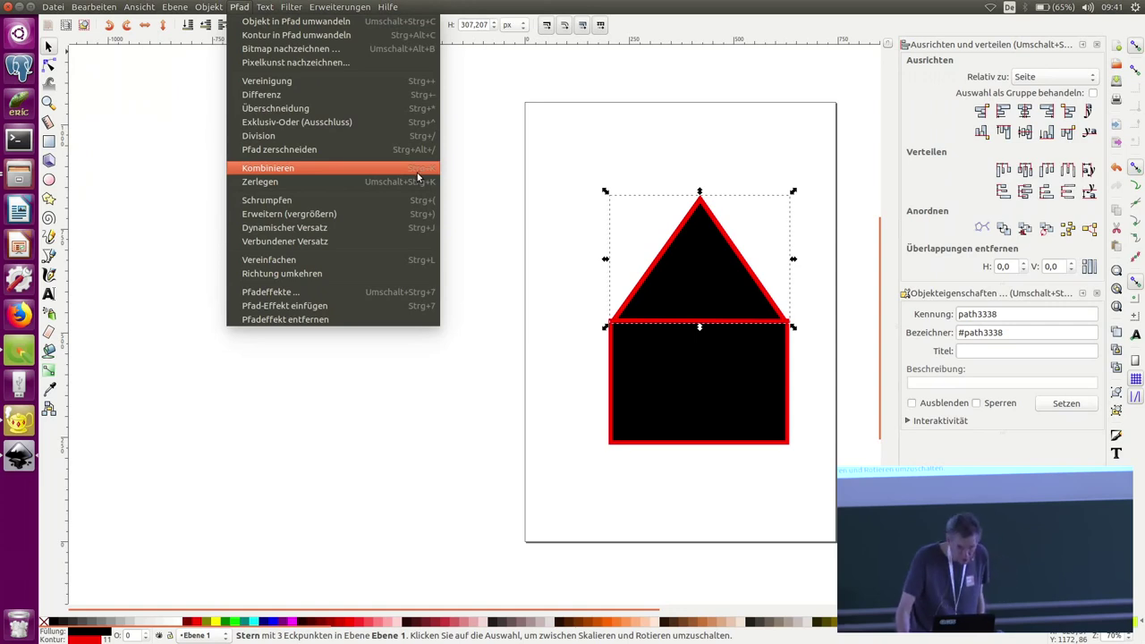
click(409, 170)
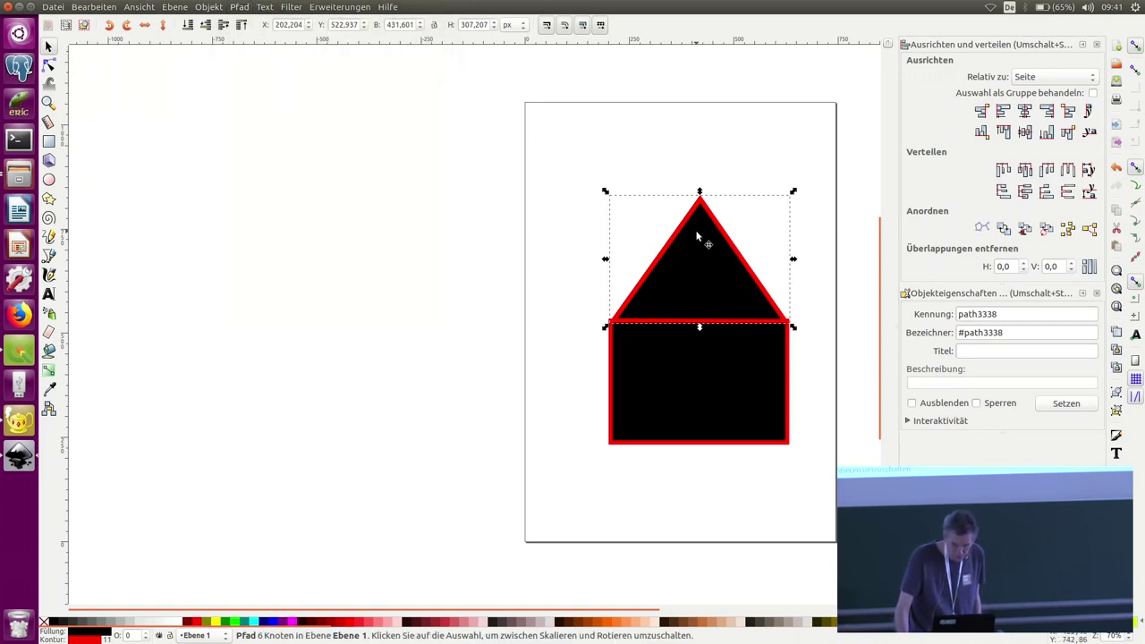
click(676, 143)
drag(600, 166, 820, 478)
click(239, 7)
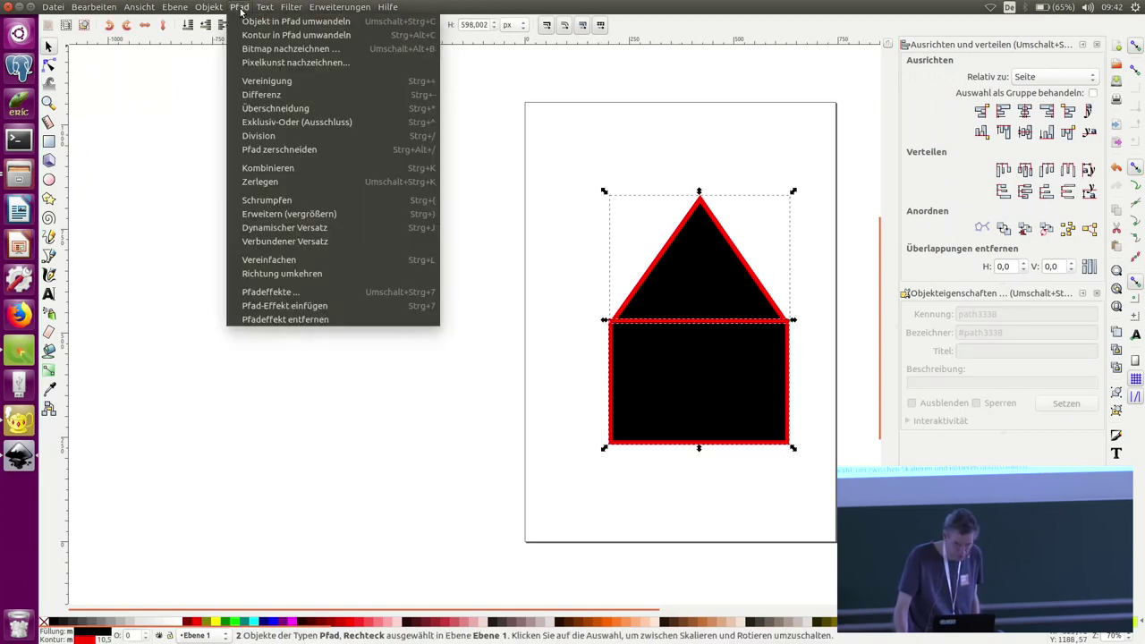
click(322, 168)
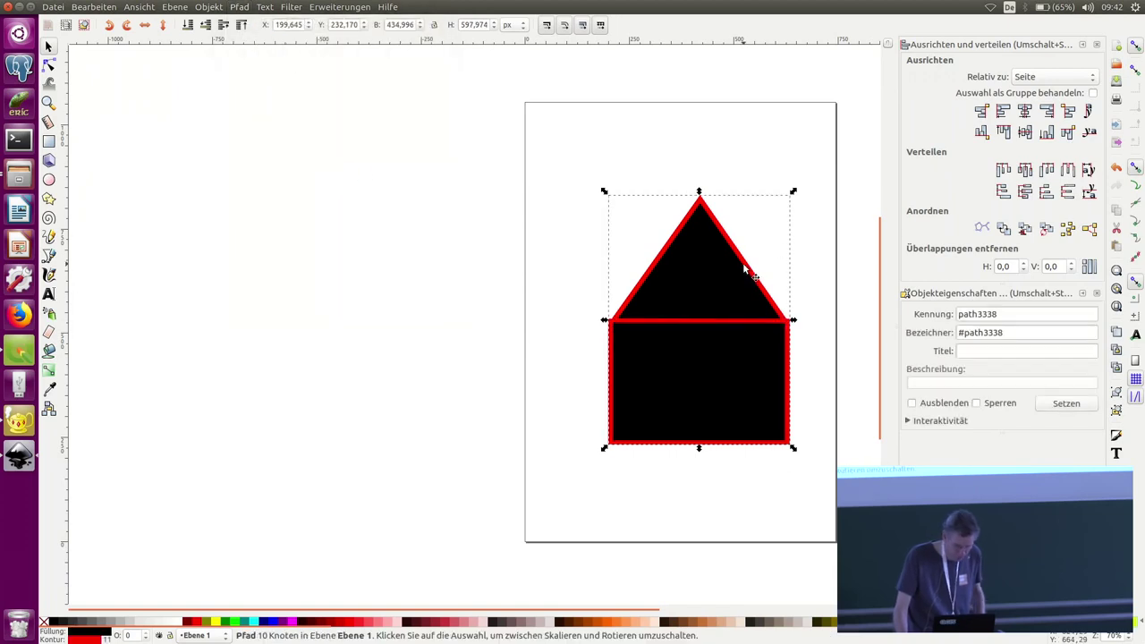
key(ctrl)
key(Escape)
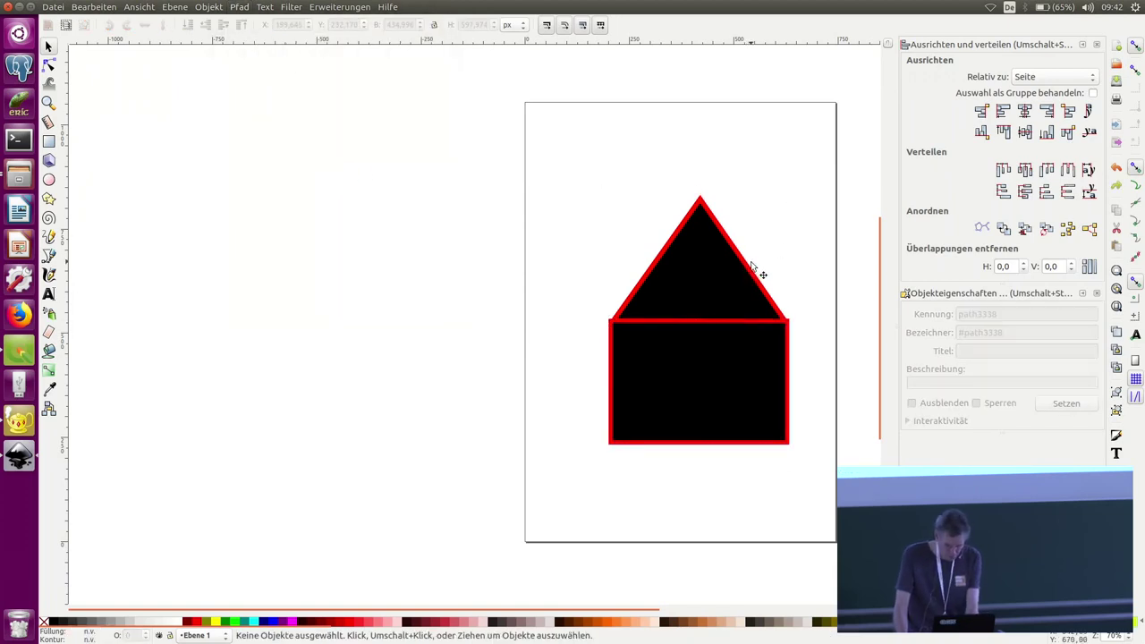
Combine the rectangle and the triangle, lowered to overlap its upper edge, into one path and move it slightly up and left.
drag(719, 270, 718, 276)
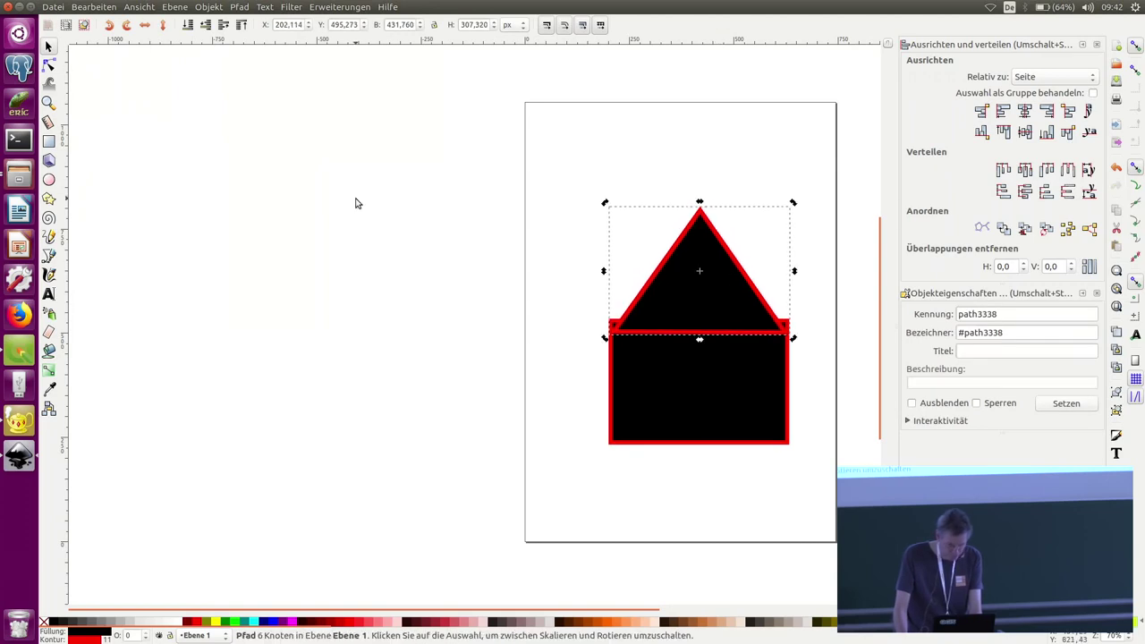
key(ctrl)
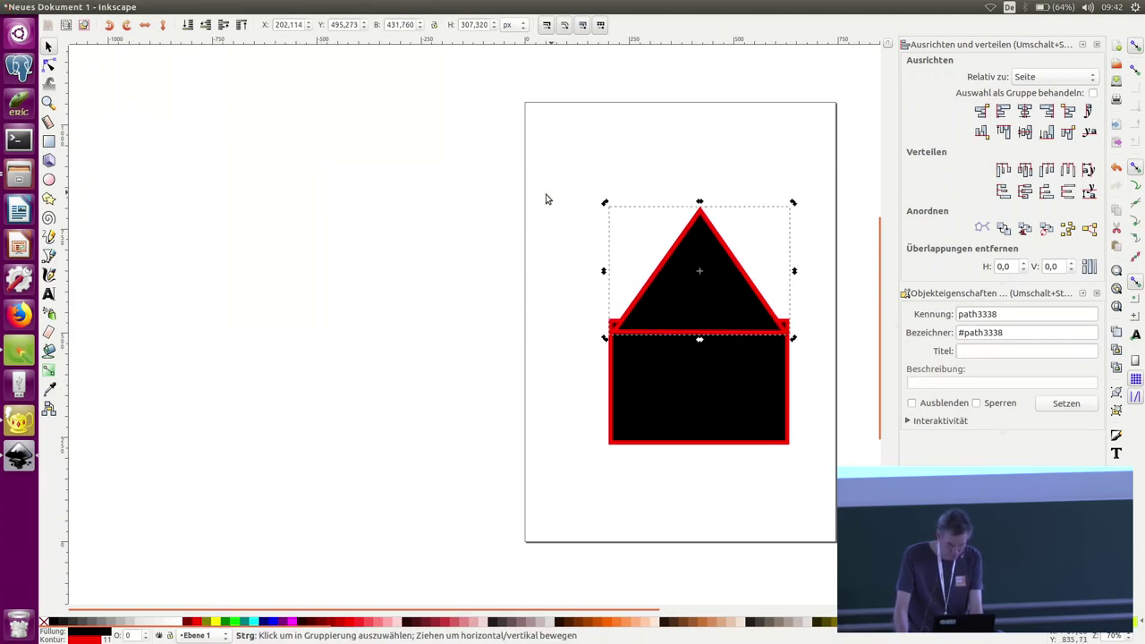
click(707, 384)
shift+click(714, 272)
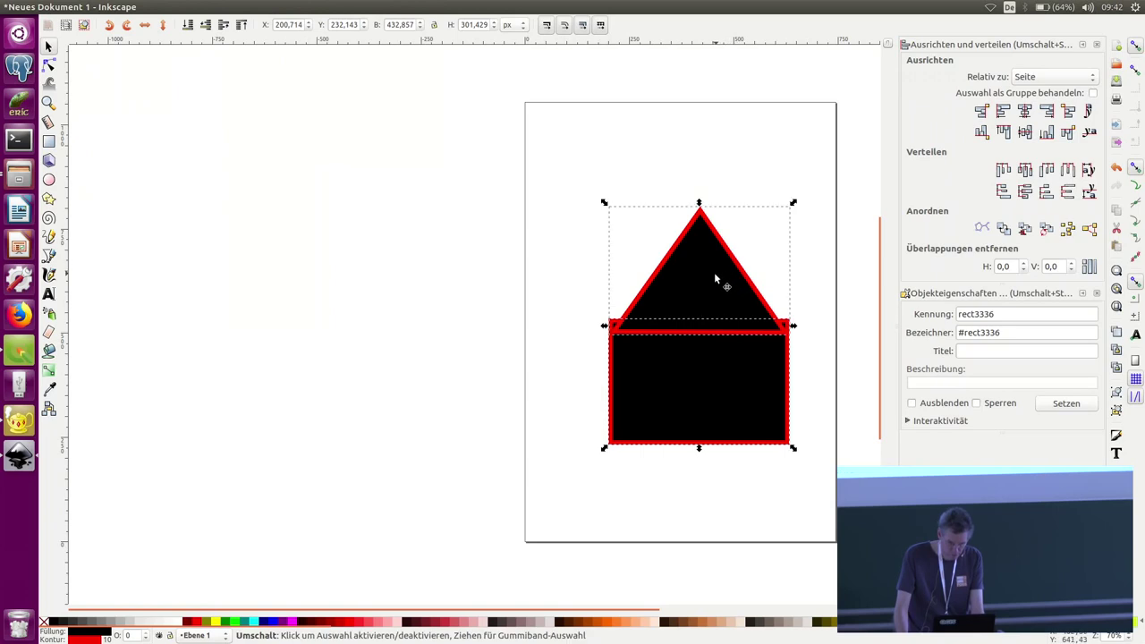
click(239, 7)
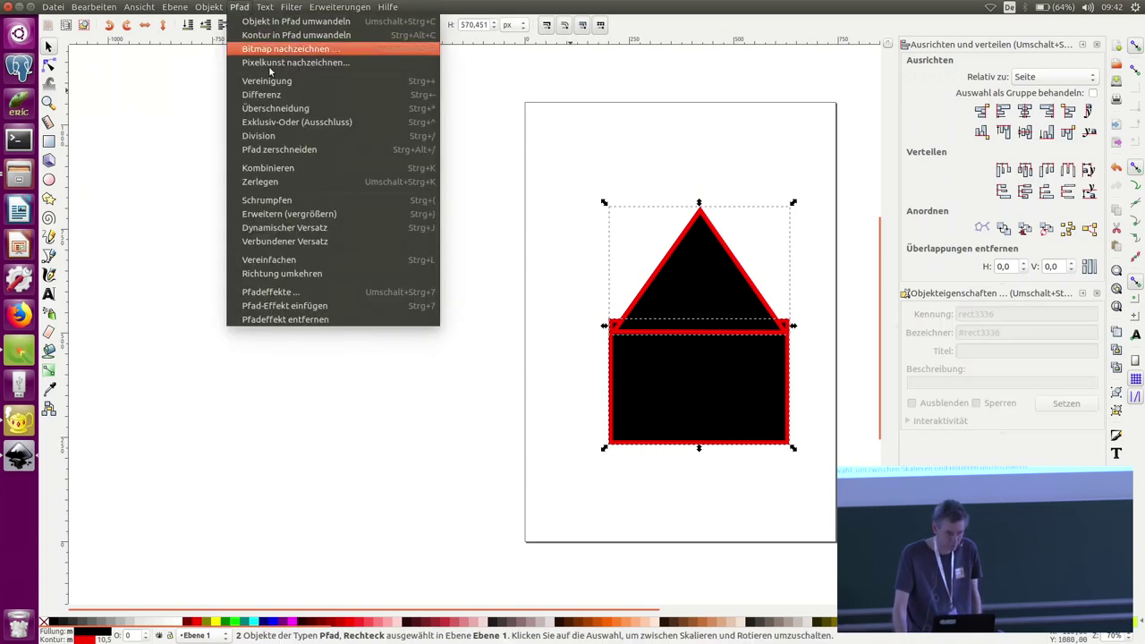
click(357, 178)
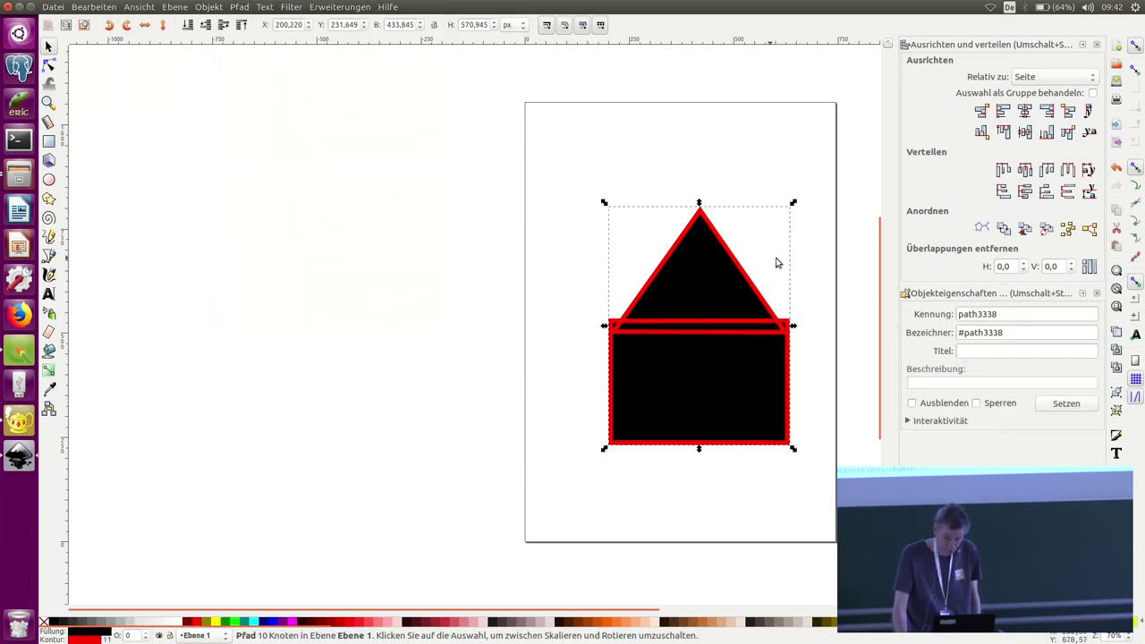
drag(730, 271, 713, 239)
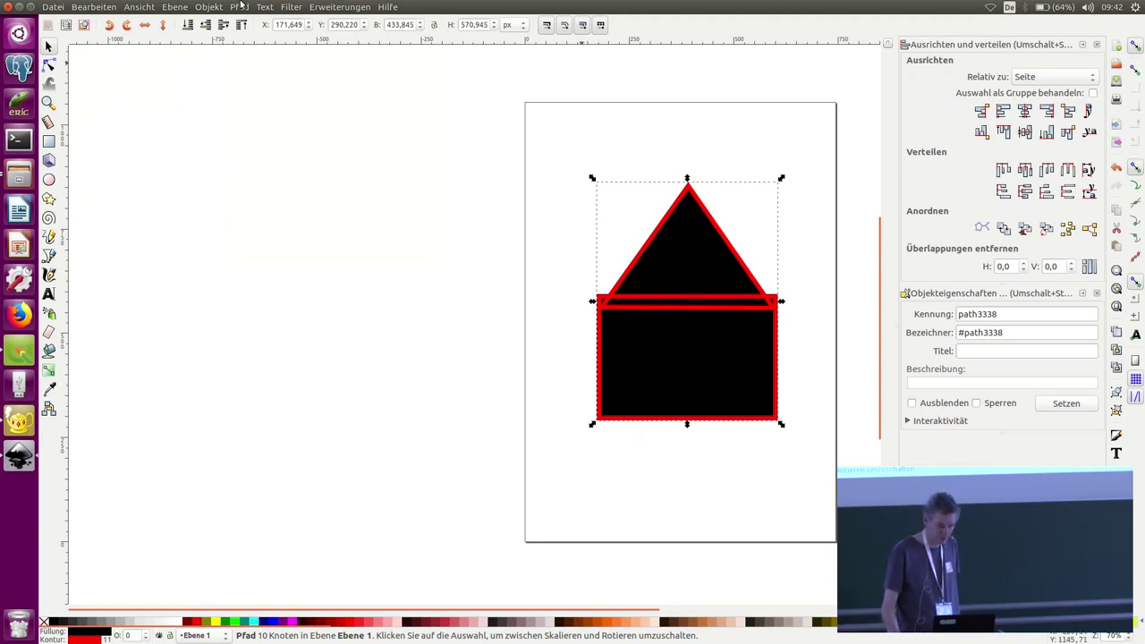
Try bending the lower part of the roof's right edge by editing its path segment, and undo the change.
click(48, 65)
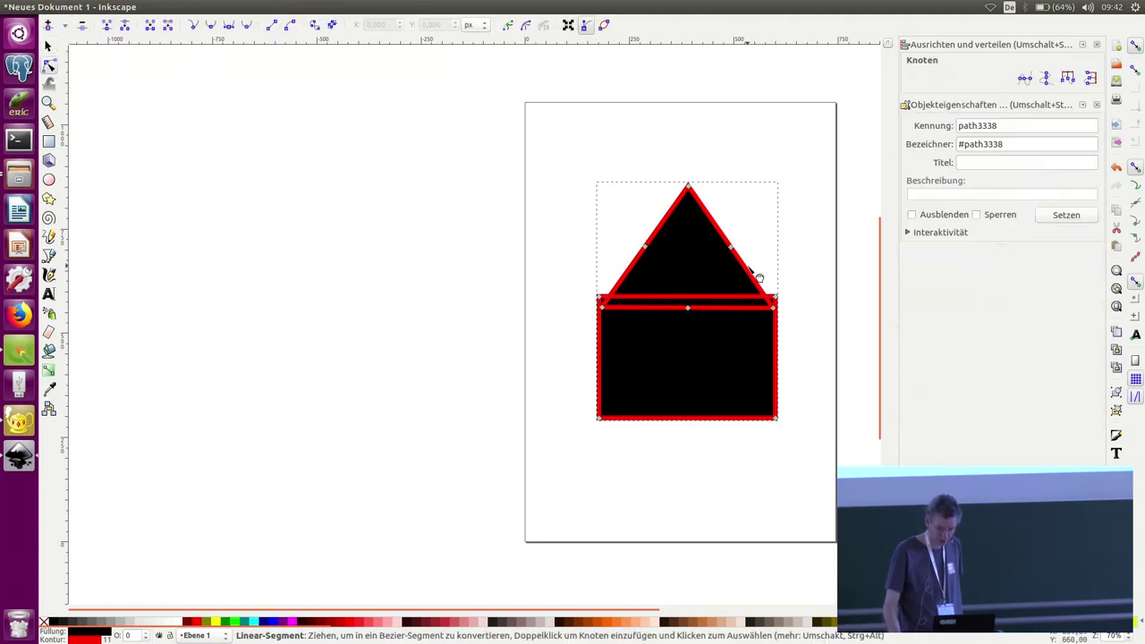
mouse_move(734, 250)
mouse_down()
mouse_move(785, 254)
mouse_move(776, 270)
mouse_move(734, 255)
mouse_move(747, 265)
mouse_up()
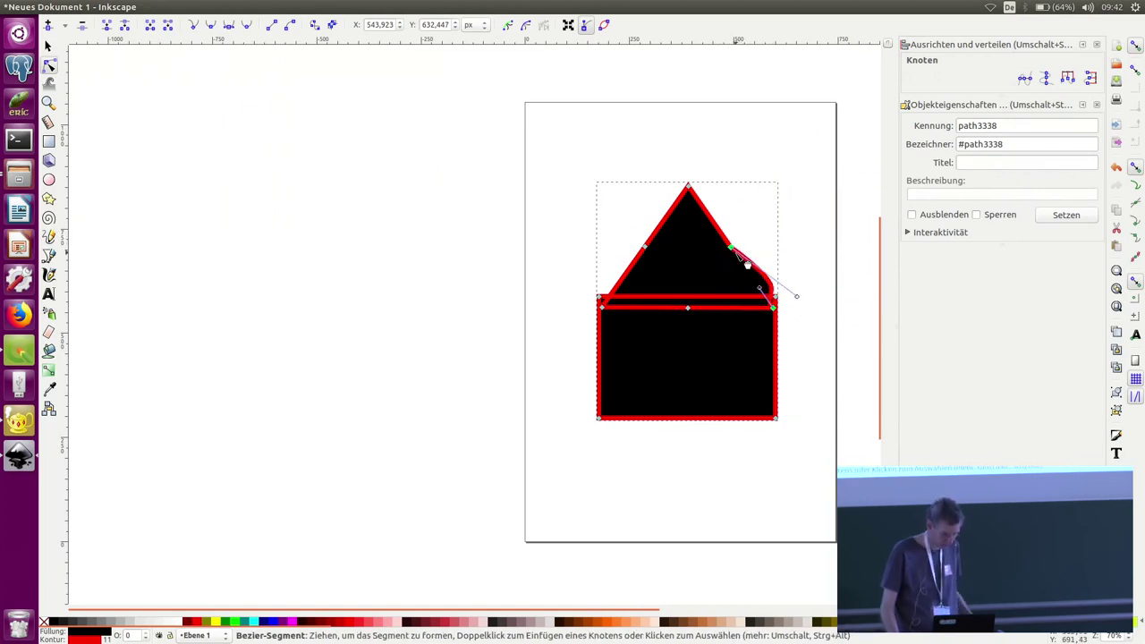
key(ctrl+z)
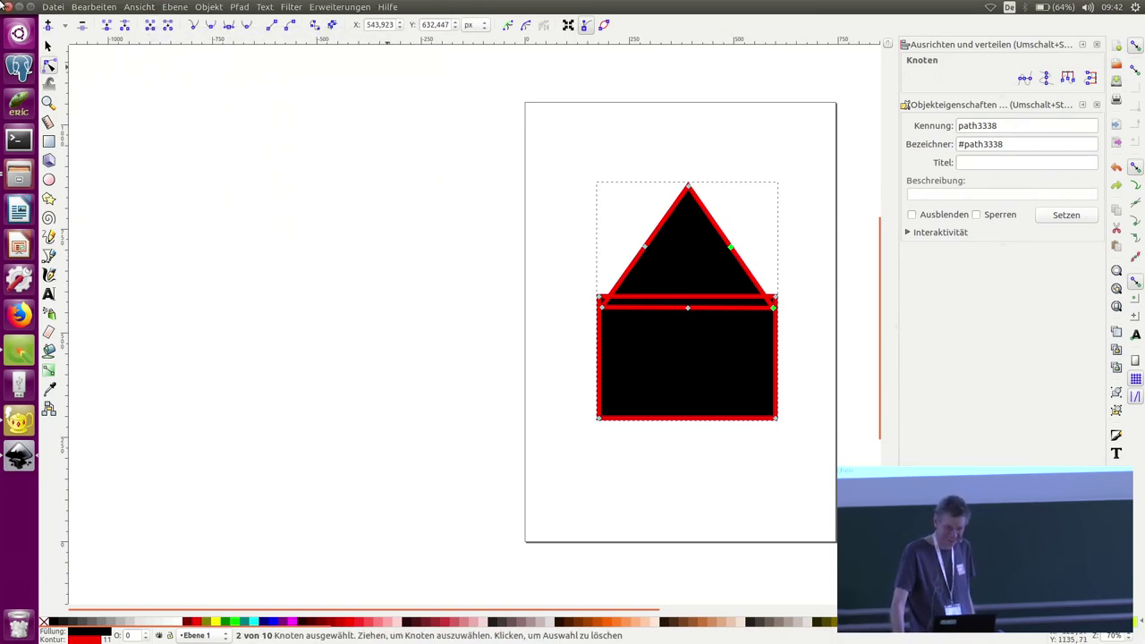
Fit the page size to the selected house shape in the document settings.
click(94, 7)
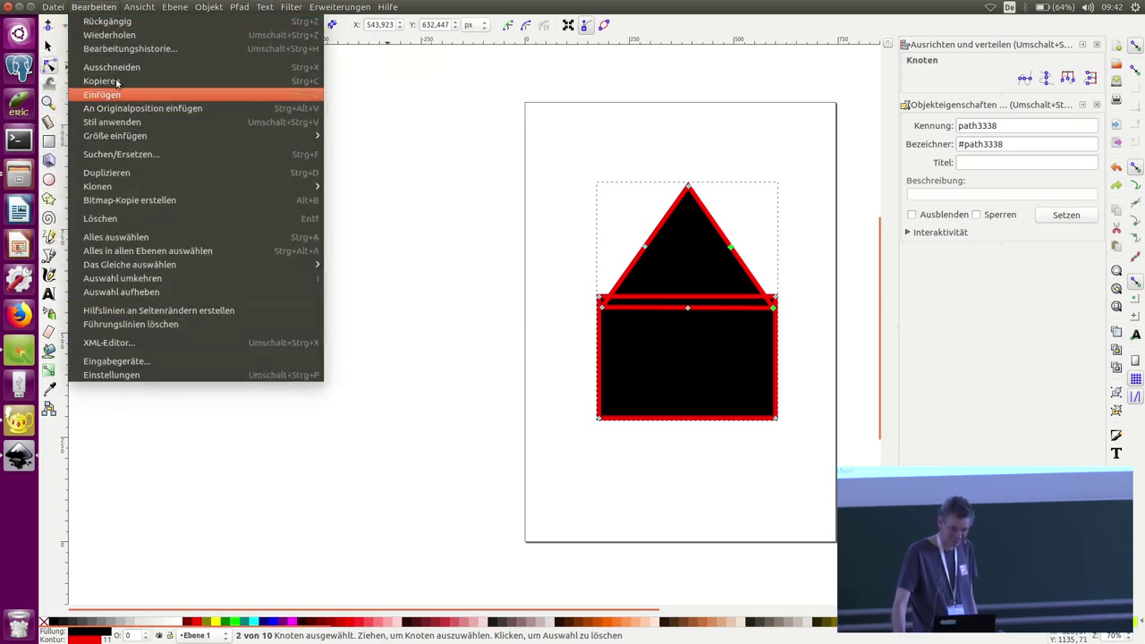
mouse_move(53, 7)
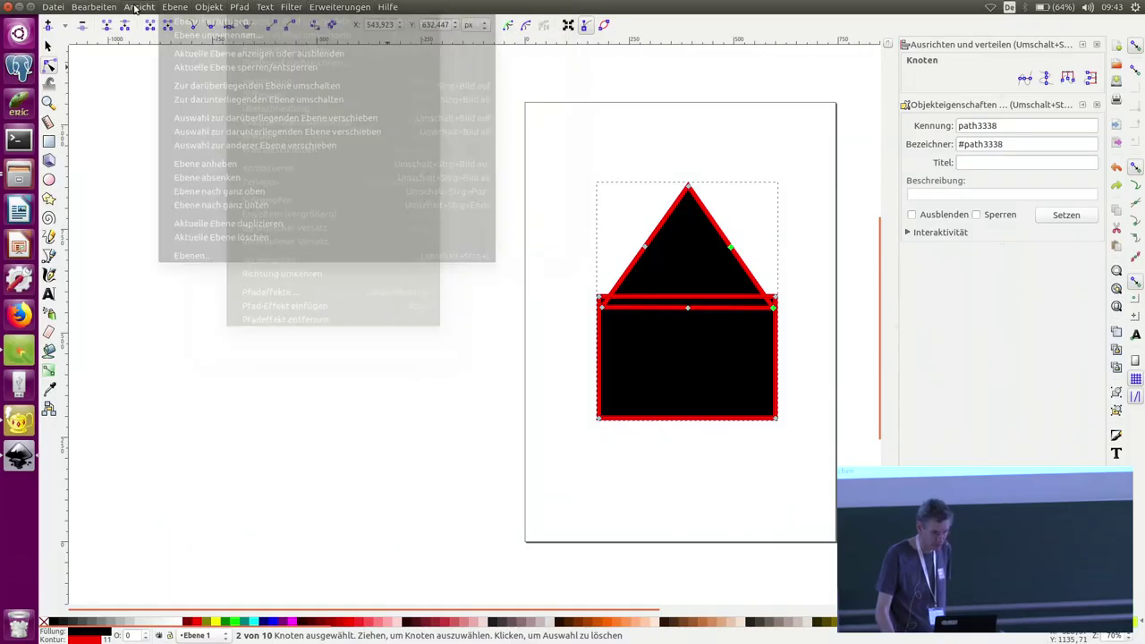
mouse_move(65, 7)
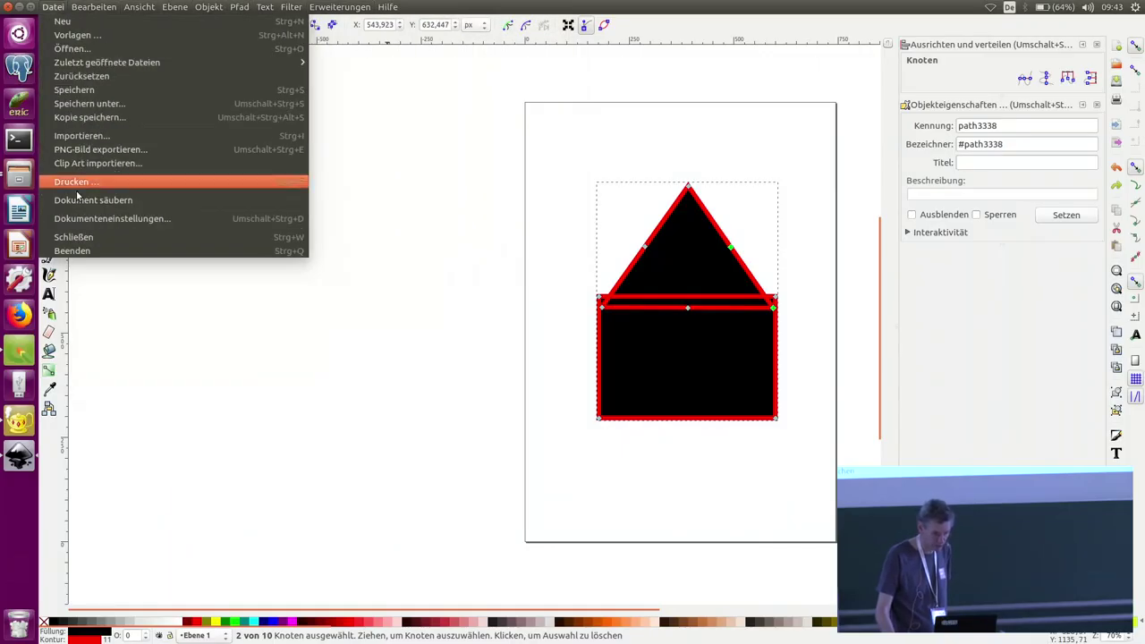
click(94, 218)
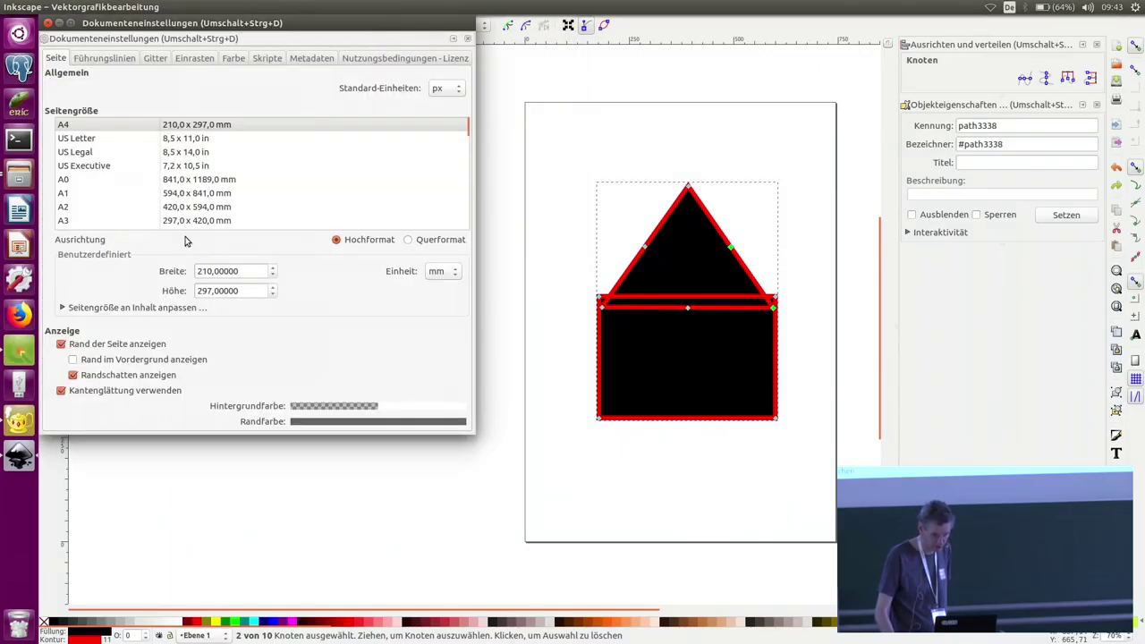
click(62, 308)
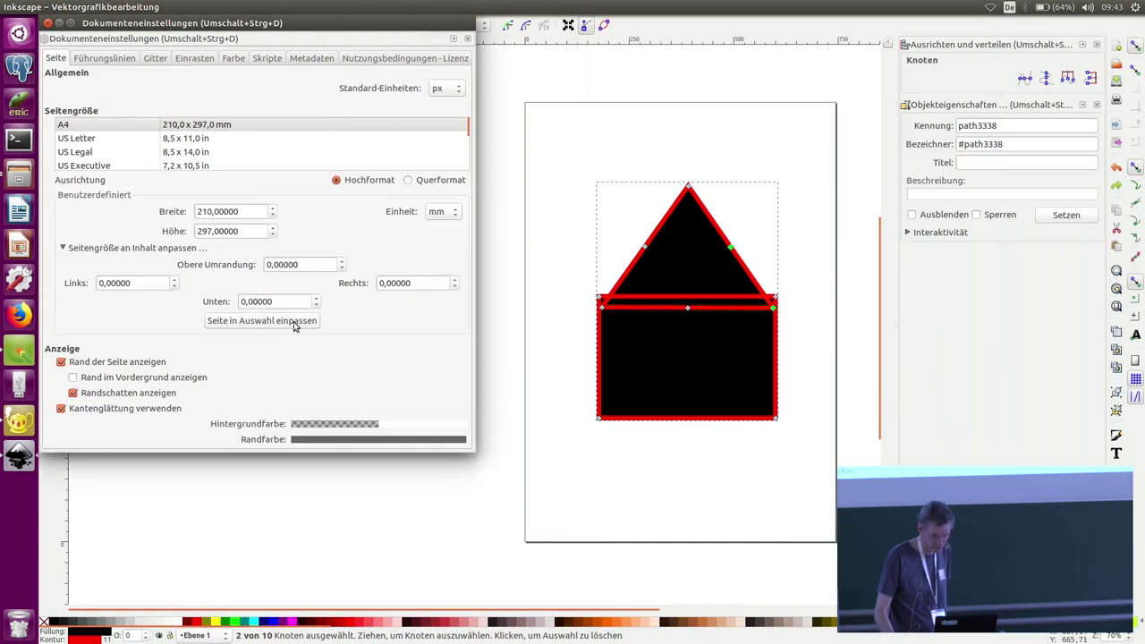
click(295, 322)
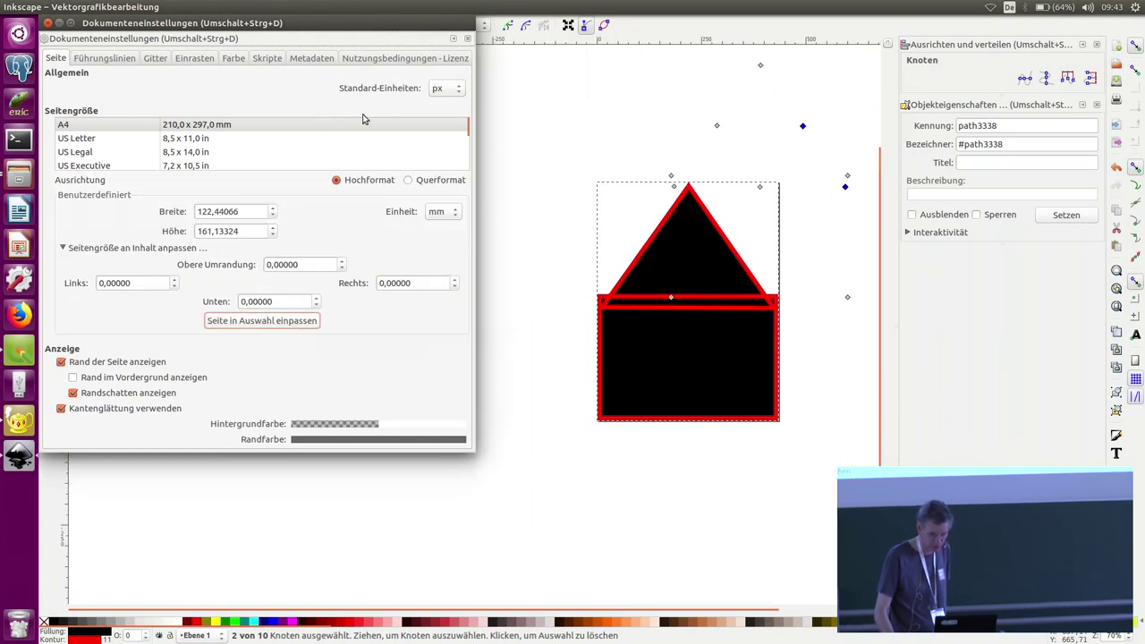
click(47, 22)
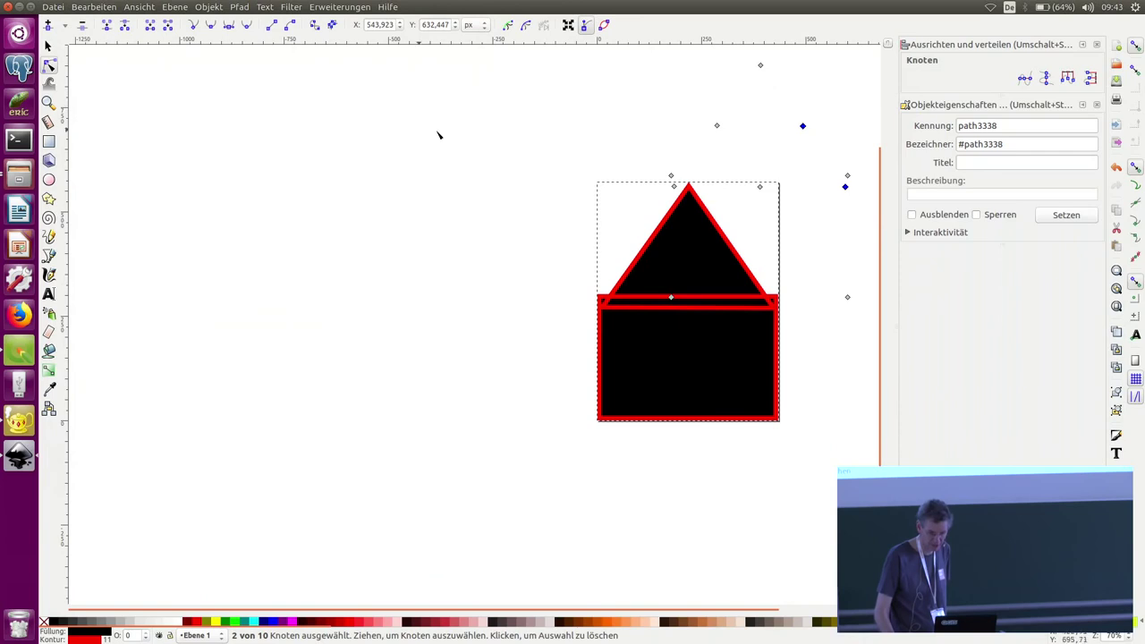
Save the house drawing as test.svg in the QGIS3 default profile's svg folder, replacing the existing file.
click(49, 45)
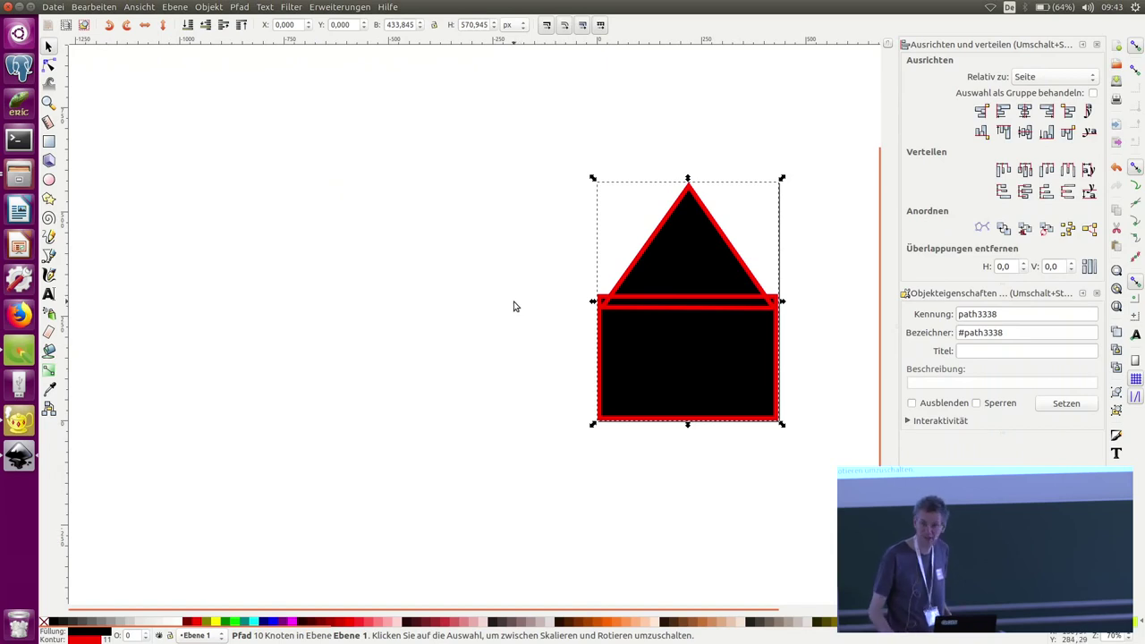
click(52, 7)
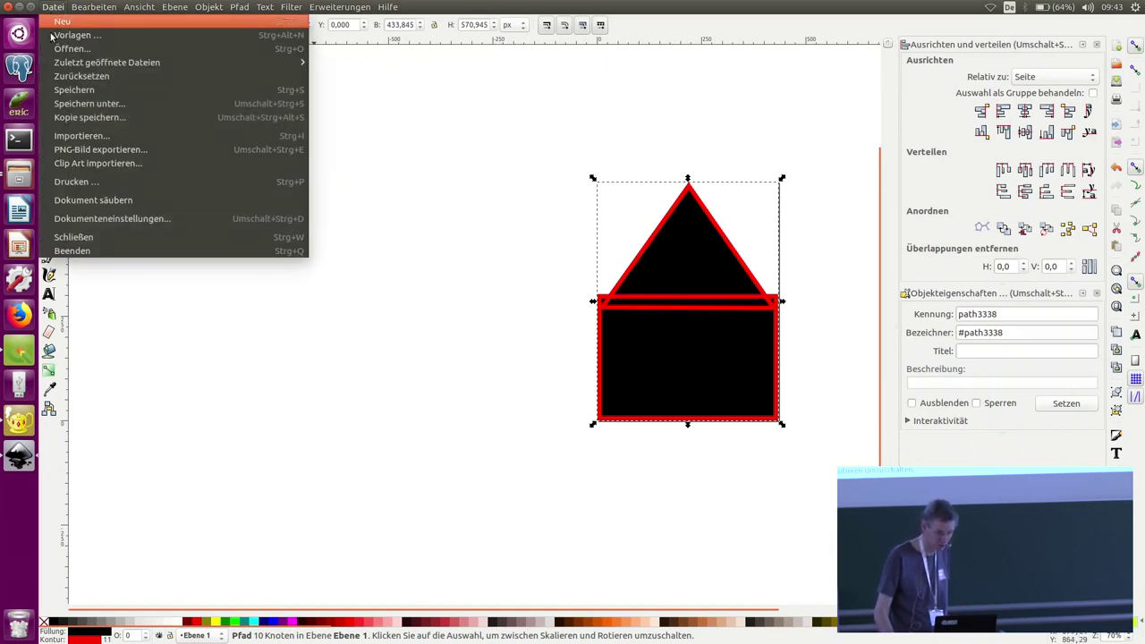
click(131, 89)
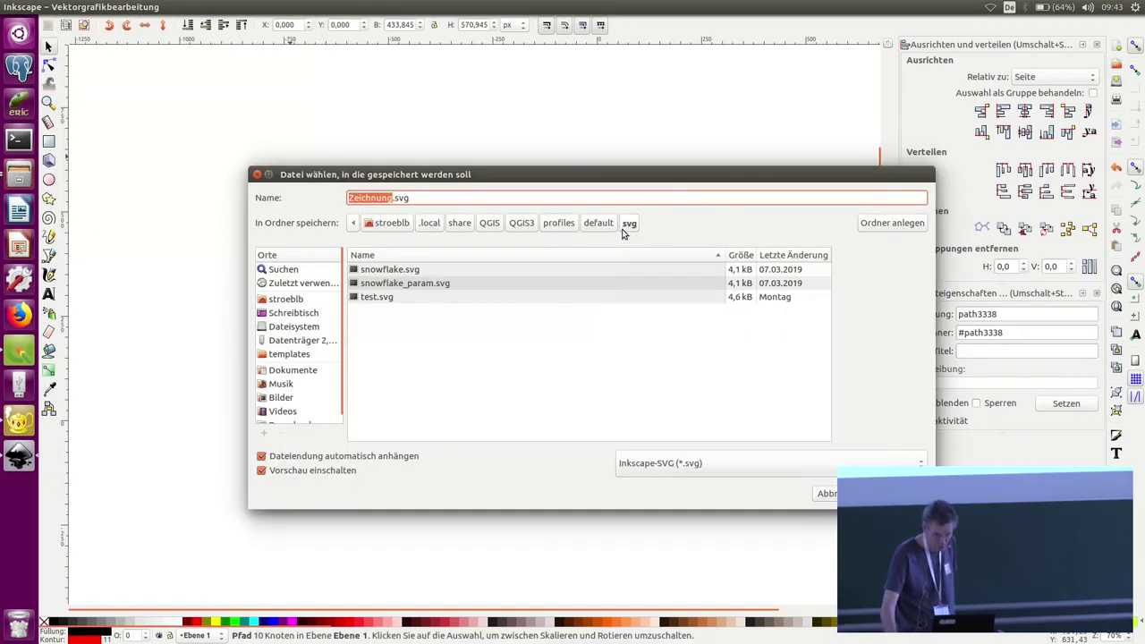
click(630, 224)
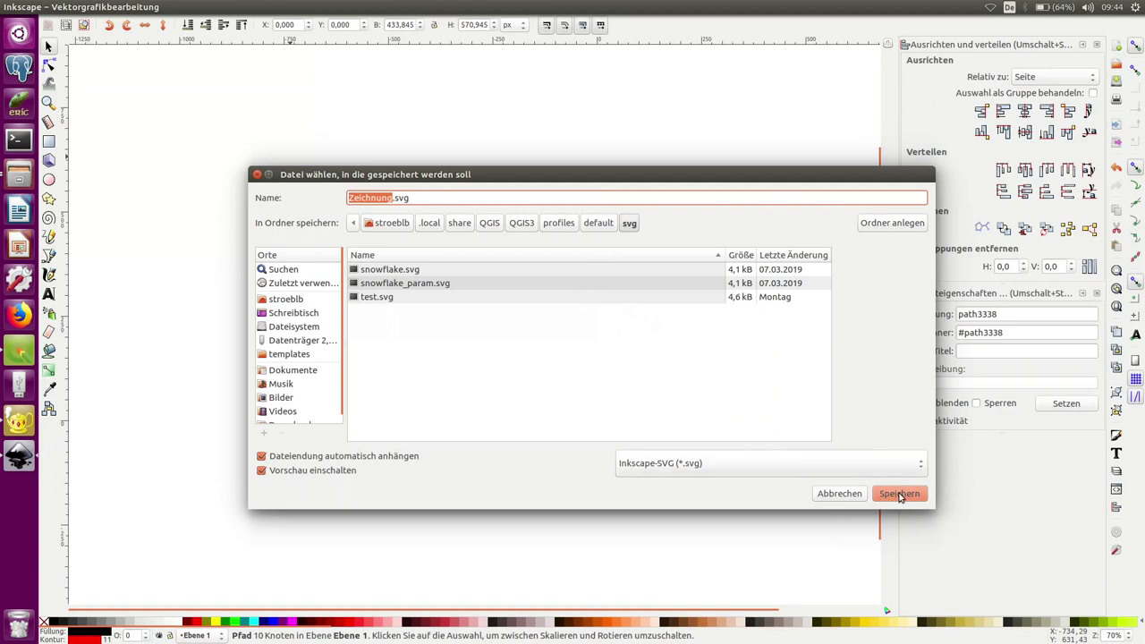
click(407, 299)
click(898, 494)
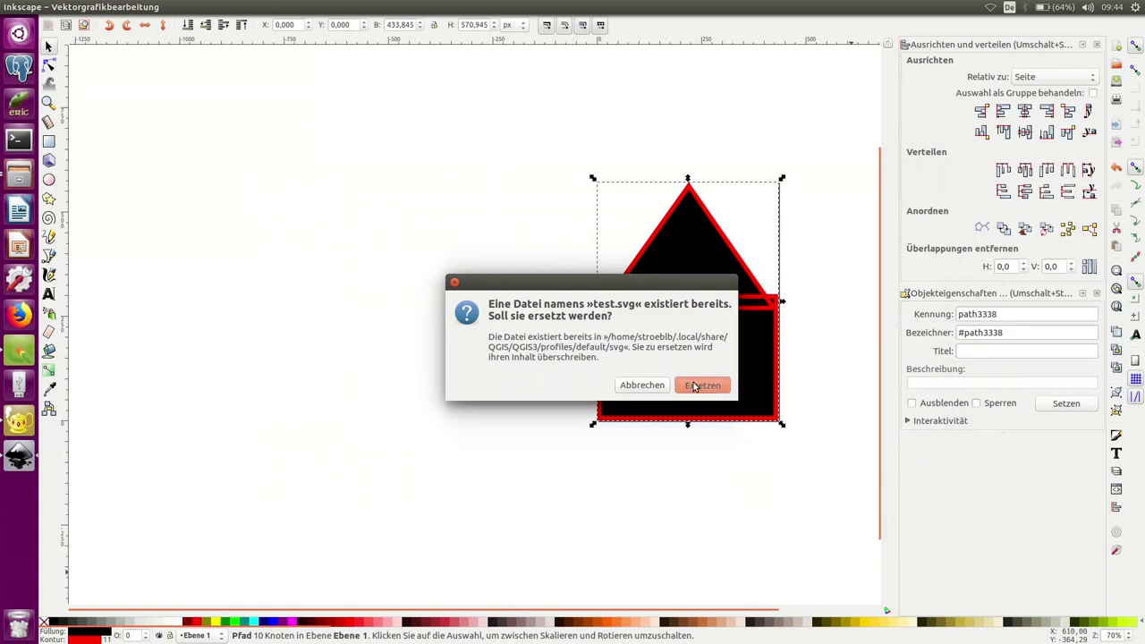
click(702, 384)
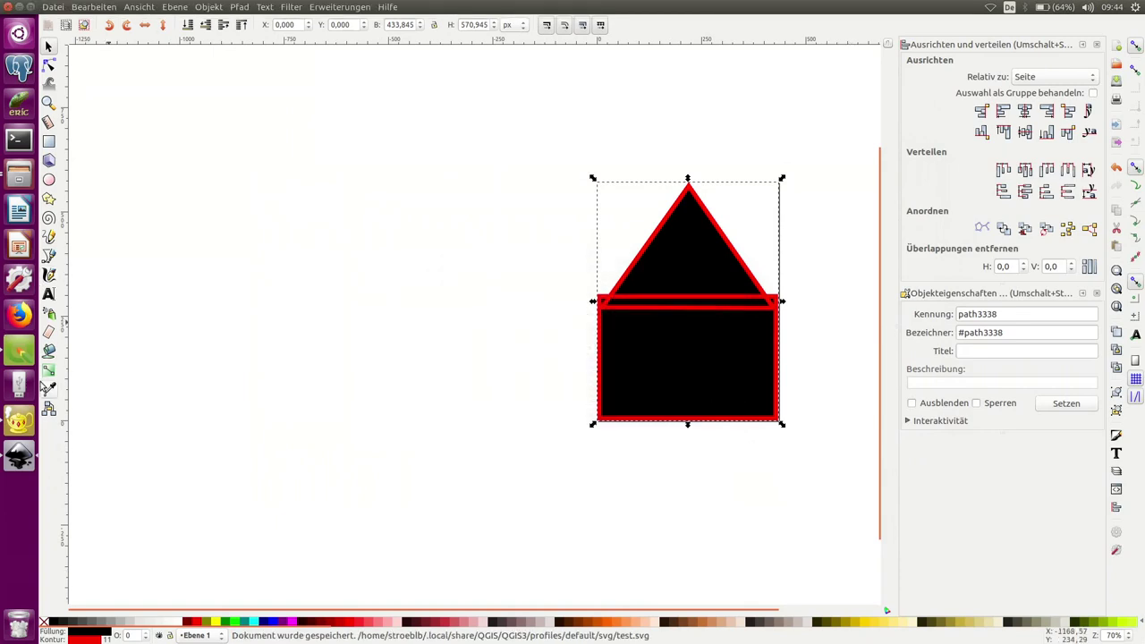
Switch to QGIS and check the SVG symbol search paths in the system options, leaving them as they are.
click(21, 352)
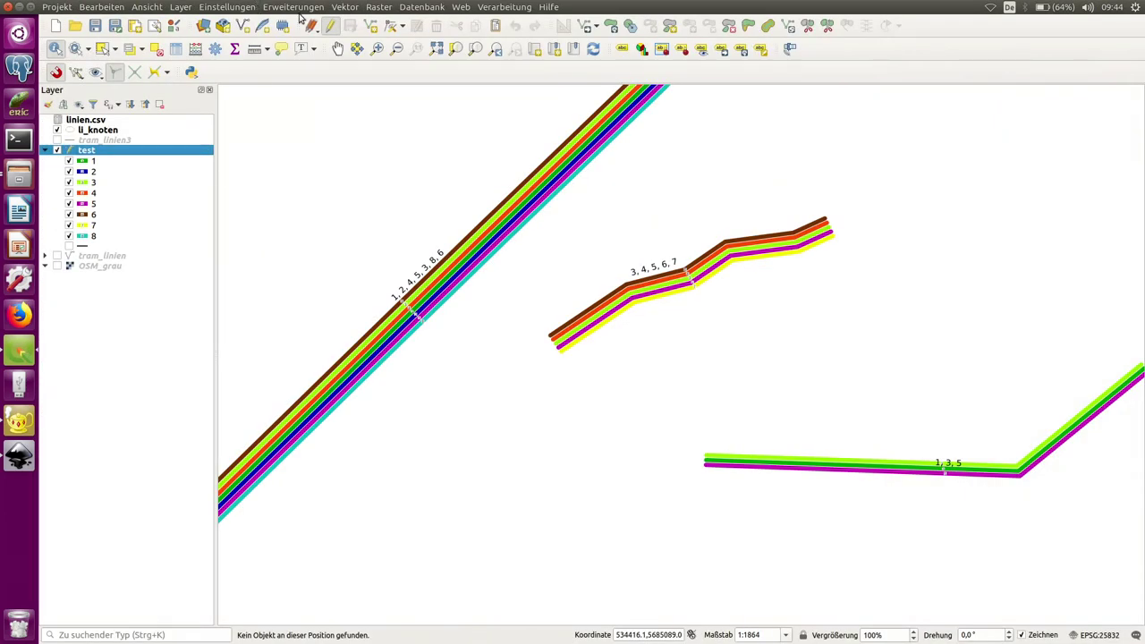
click(229, 8)
click(246, 98)
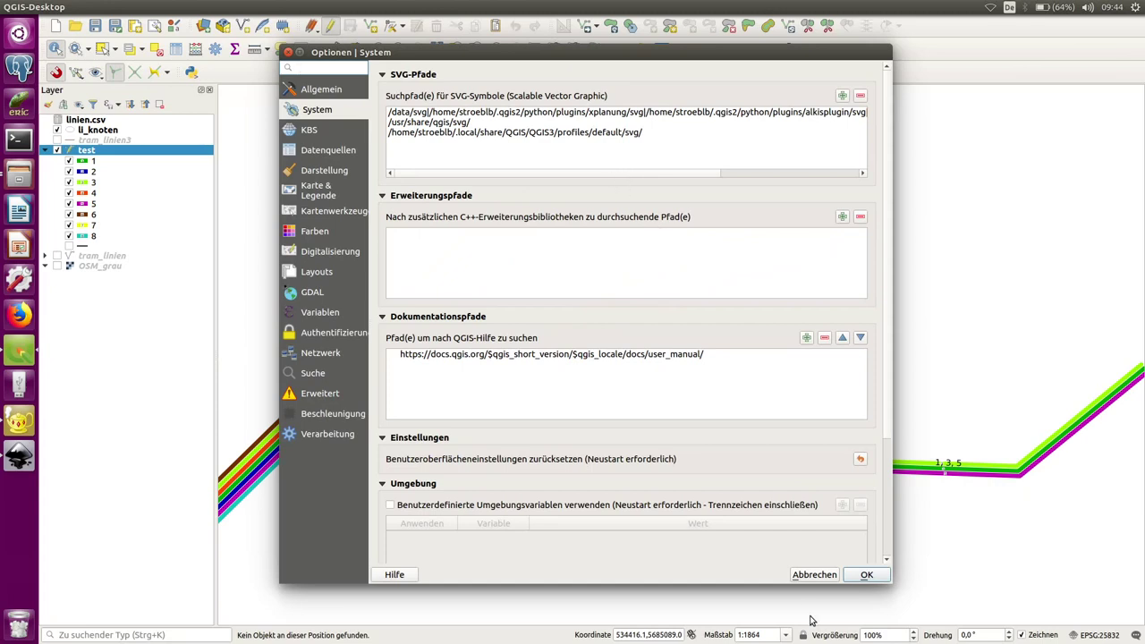
click(813, 574)
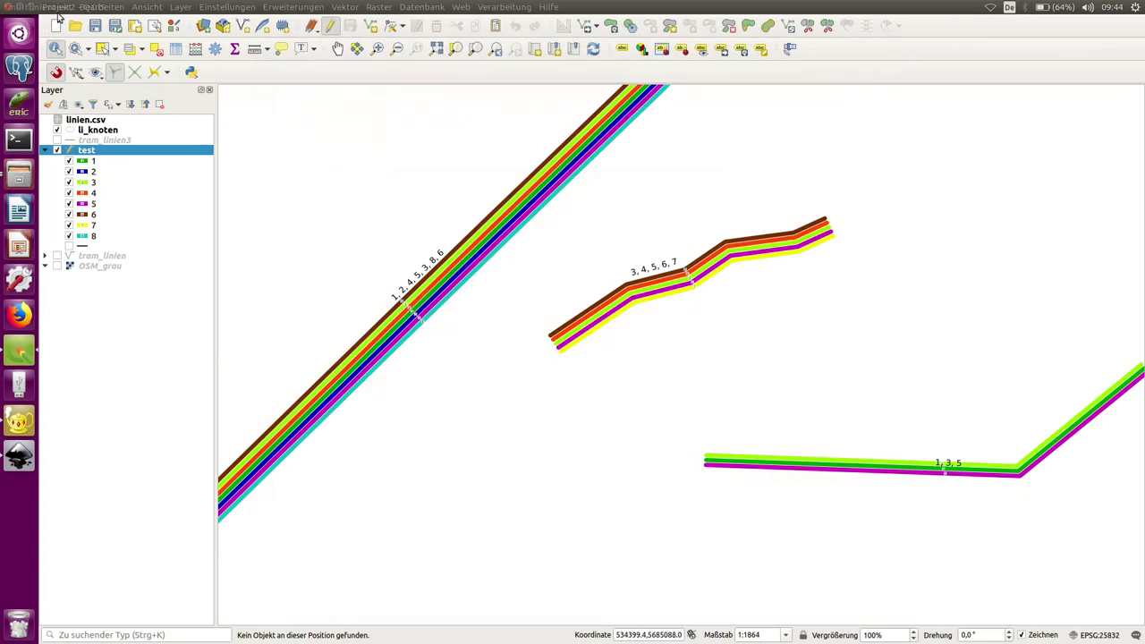
Open the recent project FOSSGIS 2019 and discard the unsaved changes to the current project.
click(57, 7)
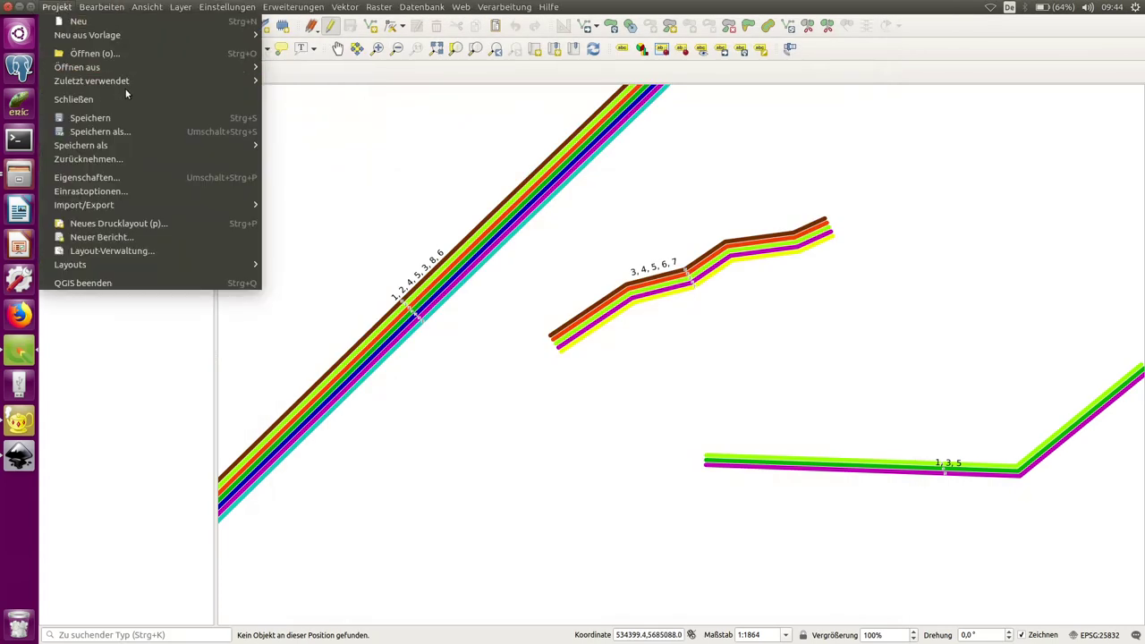
mouse_move(152, 81)
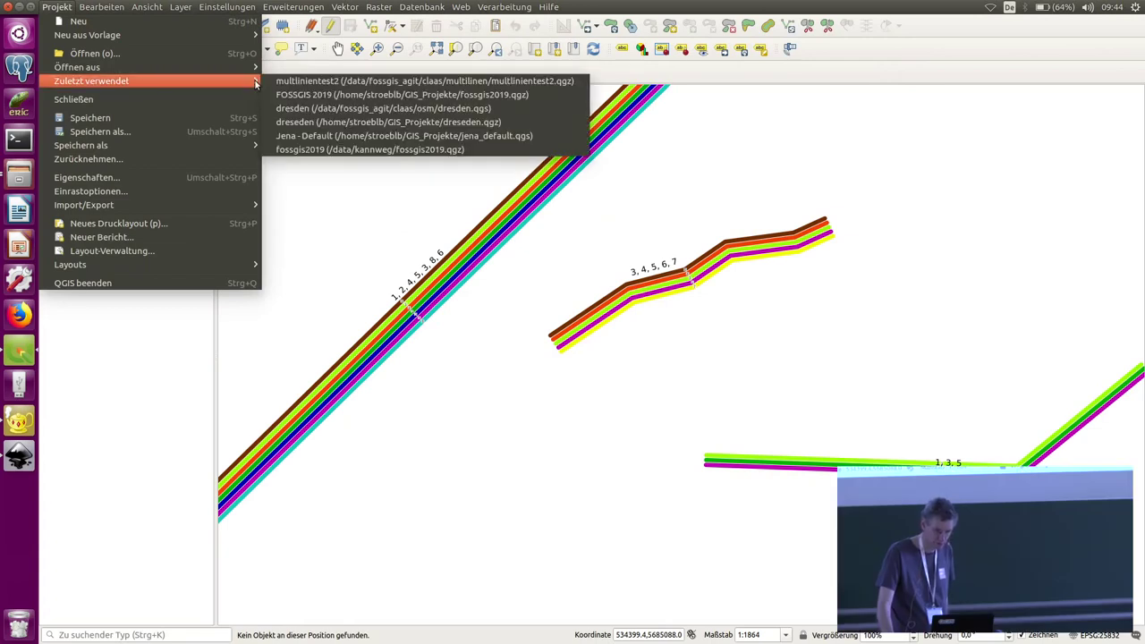
click(311, 94)
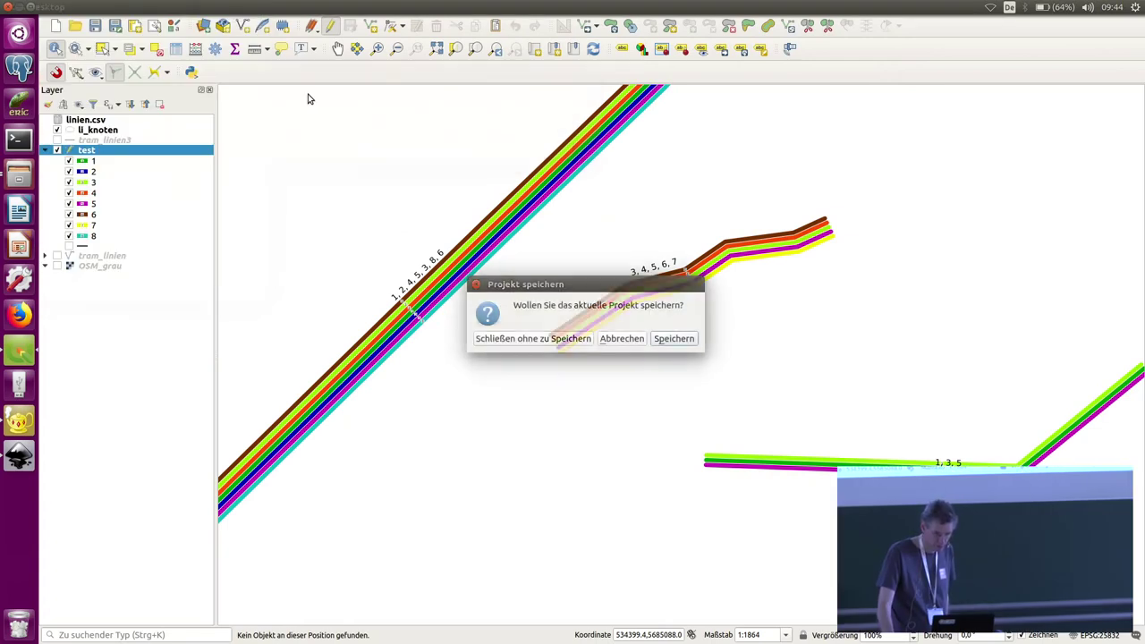
click(553, 339)
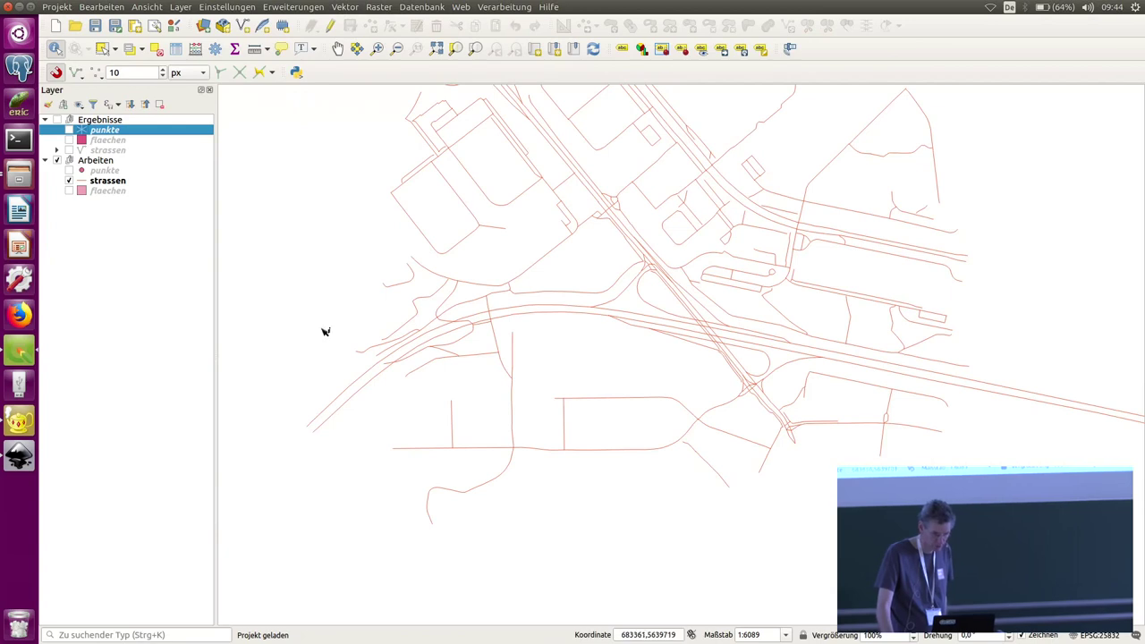
Hide the strassen layer and show the punkte layer in the Arbeiten group.
click(71, 179)
click(72, 180)
click(71, 179)
click(70, 171)
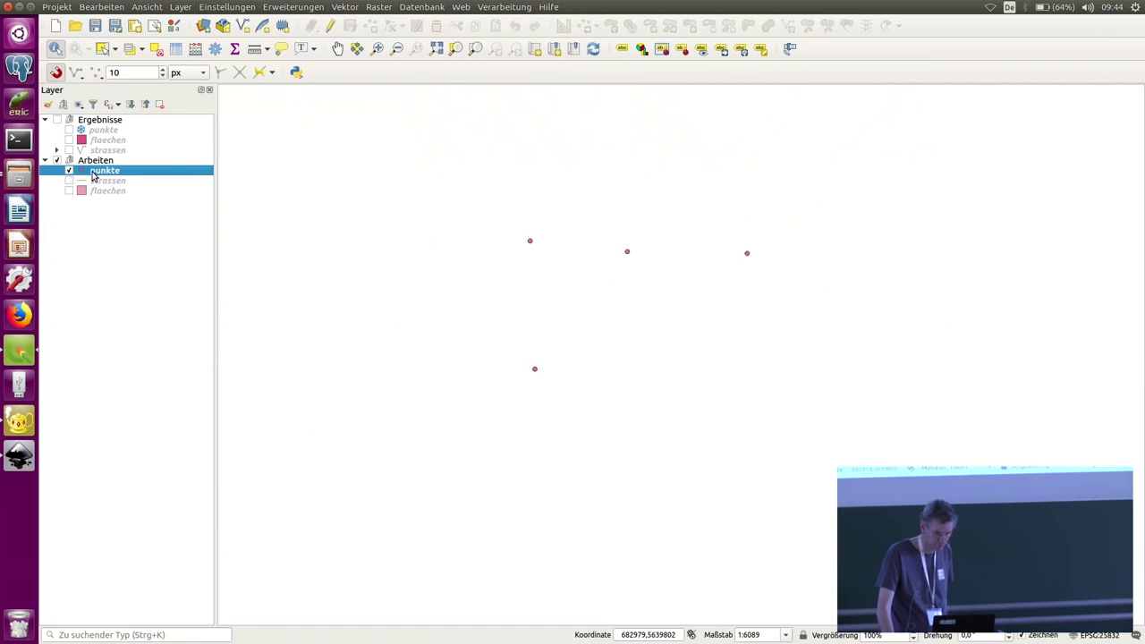
Change the symbol layer type of the Arbeiten group's punkte layer from simple marker to SVG-Markierung.
double_click(92, 173)
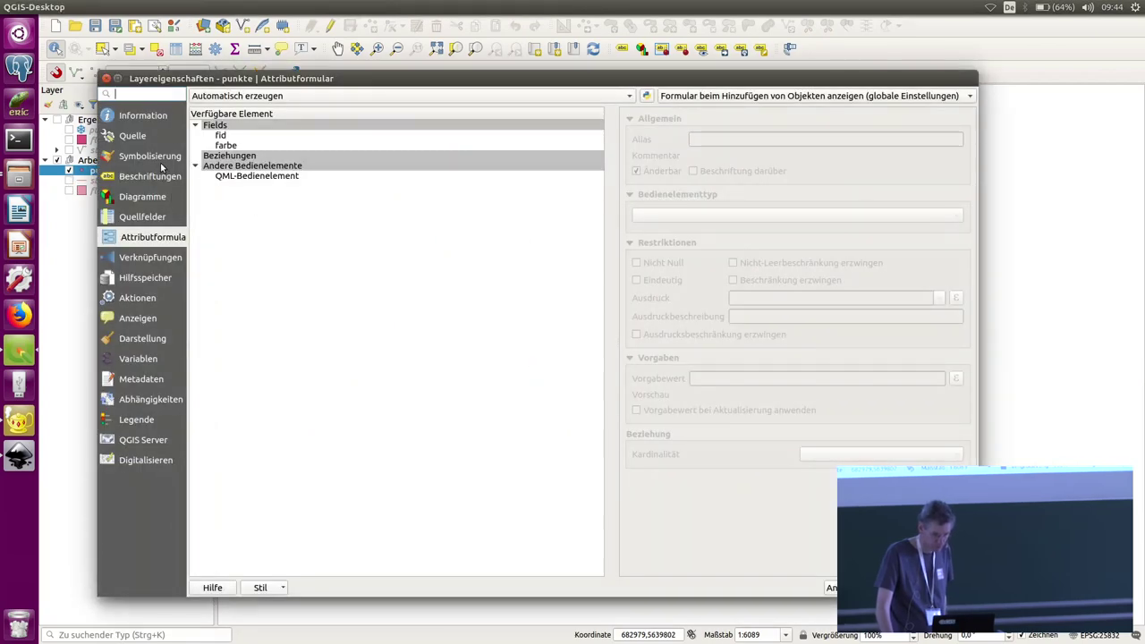
click(156, 158)
click(321, 124)
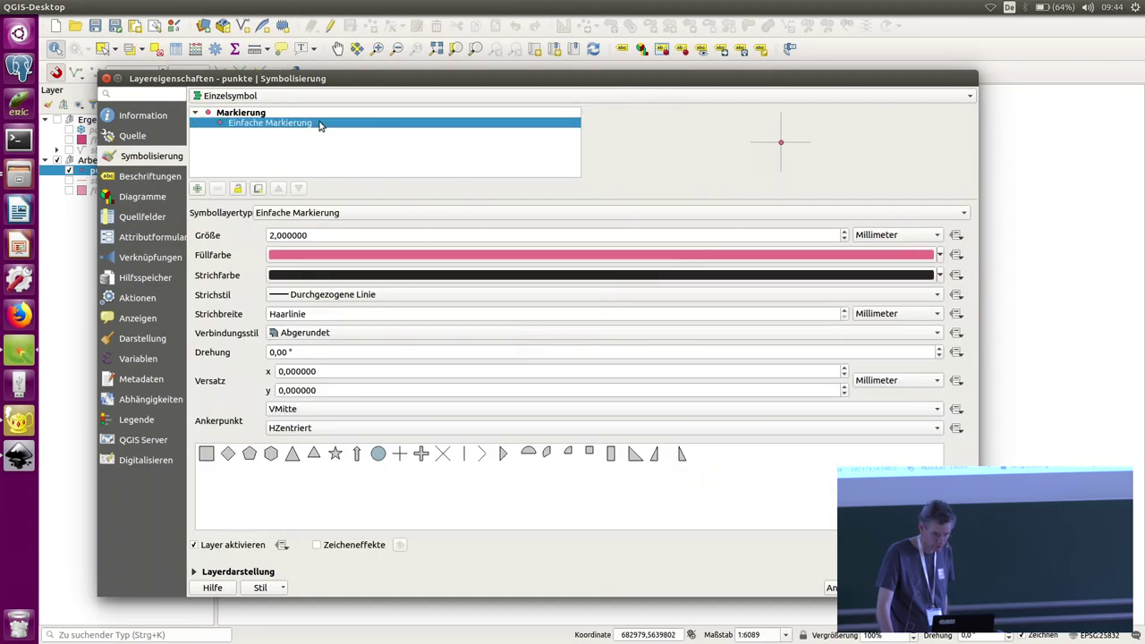
click(921, 215)
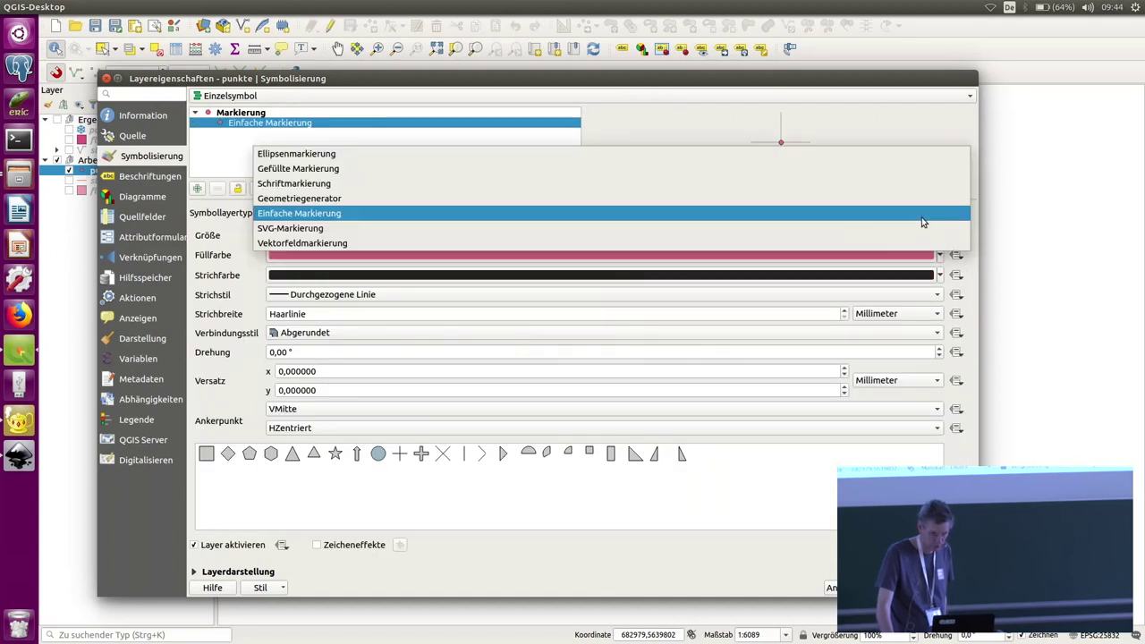
click(840, 229)
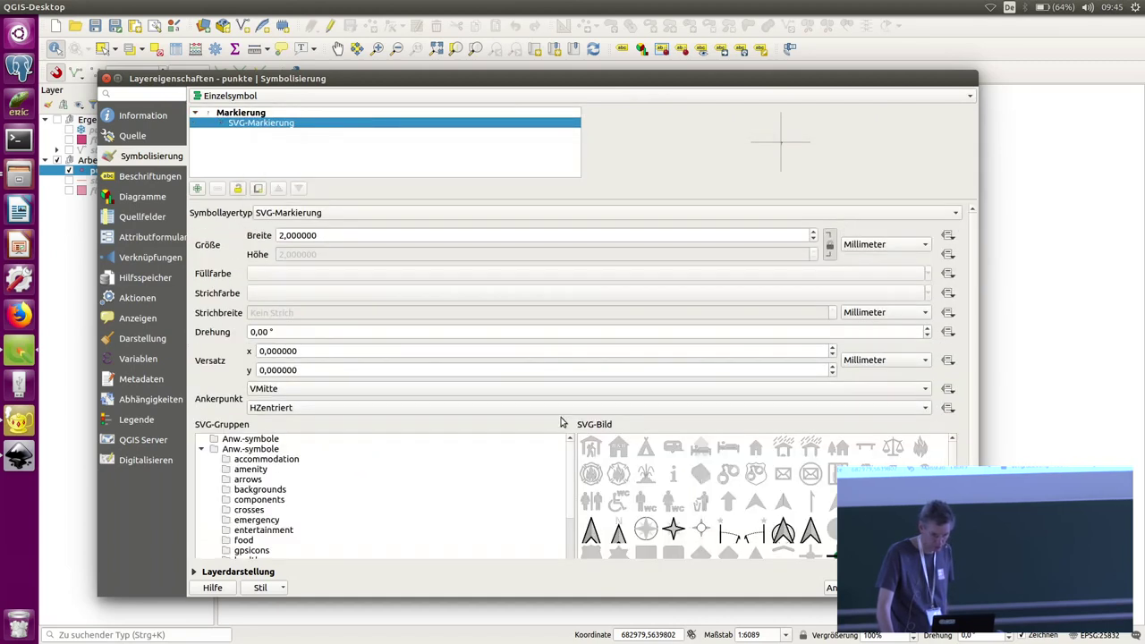
Choose the house image test.svg from the user symbols group (Ben.-symbole) as the marker's SVG.
scroll(569, 497, down, 3)
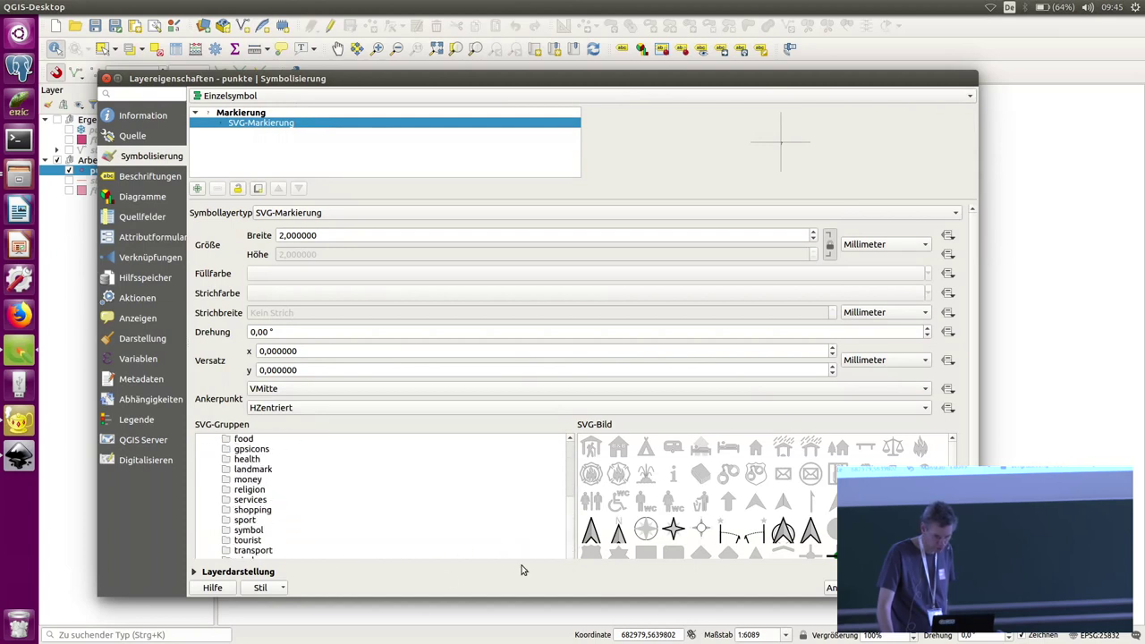
drag(646, 82, 651, 34)
drag(518, 547, 519, 614)
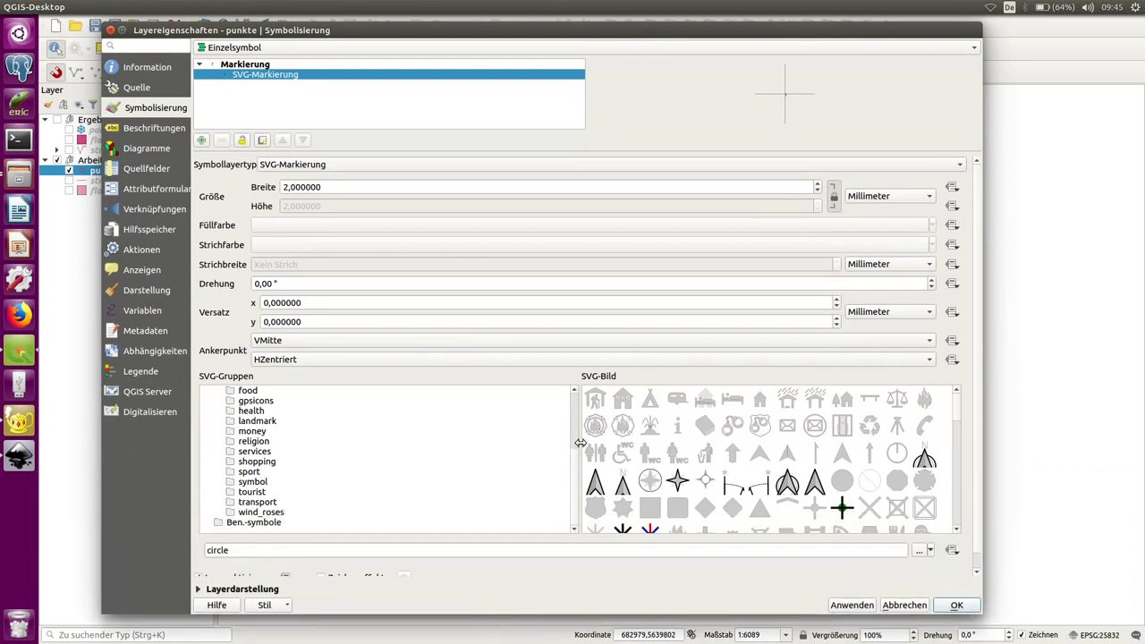
scroll(572, 474, up, 3)
scroll(577, 460, down, 4)
click(255, 523)
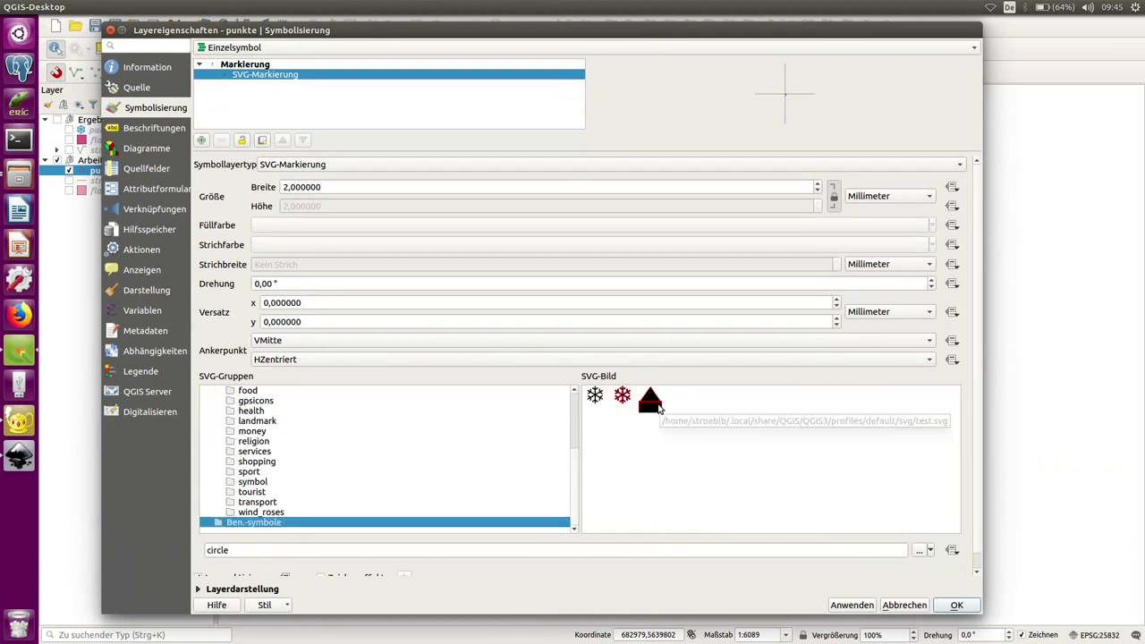
click(658, 405)
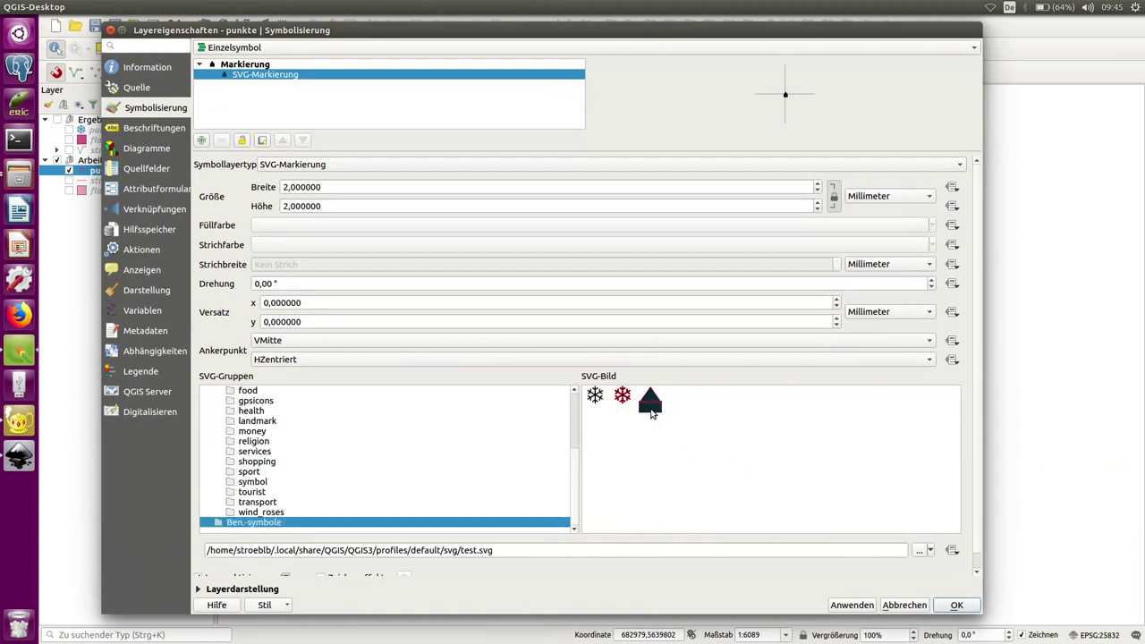